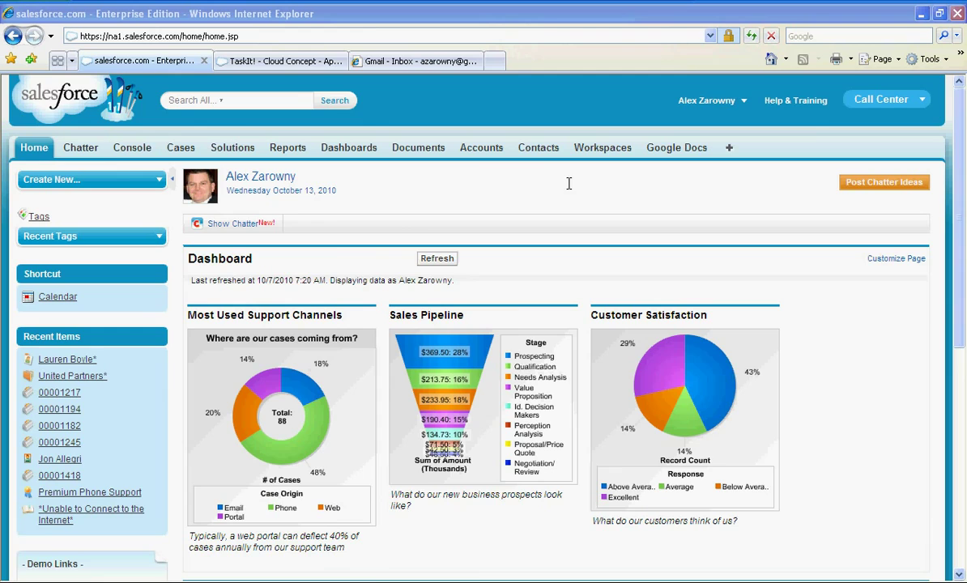
# - Request TaskIt! from AppExchange, answering Yes, Yes and choosing to try it in production Salesforce
pyautogui.click(301, 61)
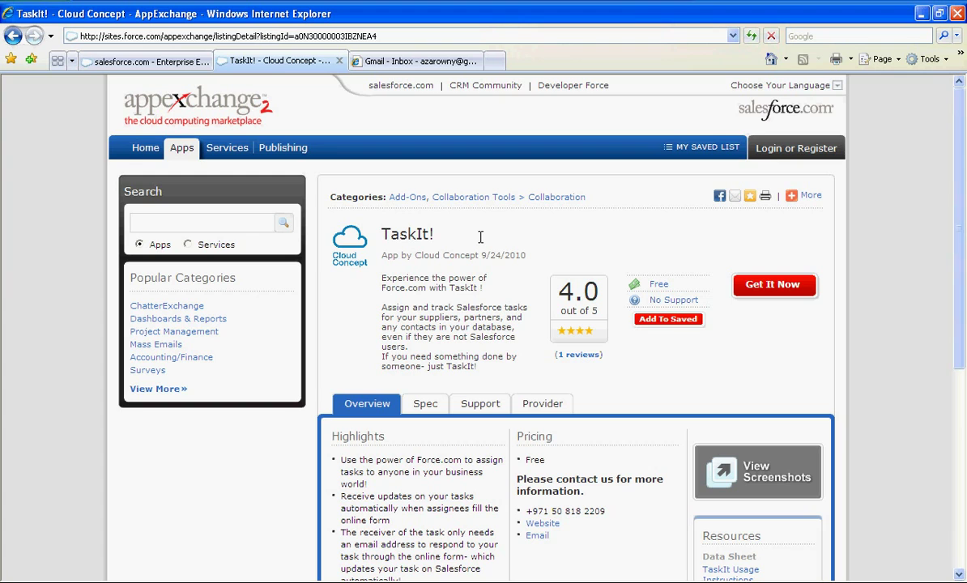
pyautogui.click(775, 285)
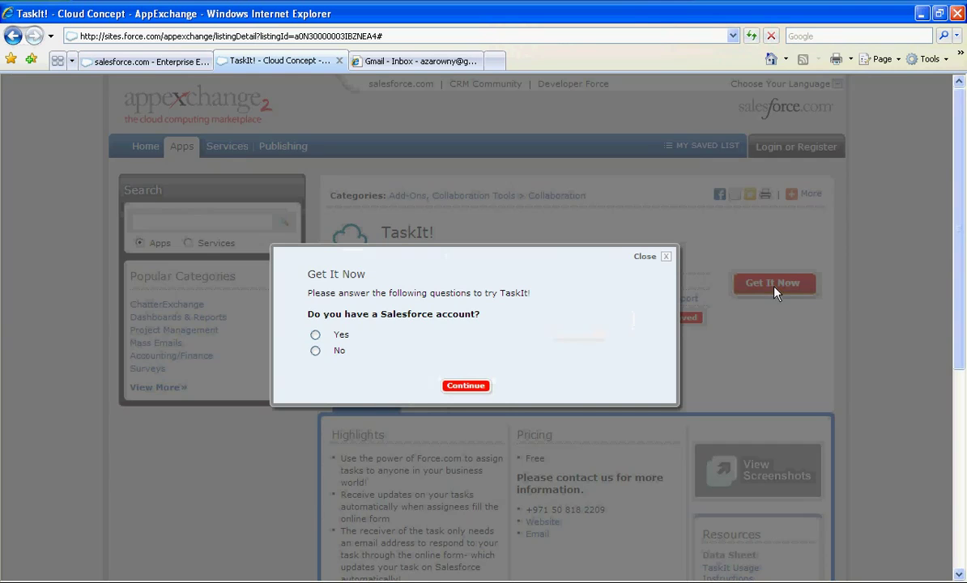
pyautogui.click(315, 335)
pyautogui.click(315, 395)
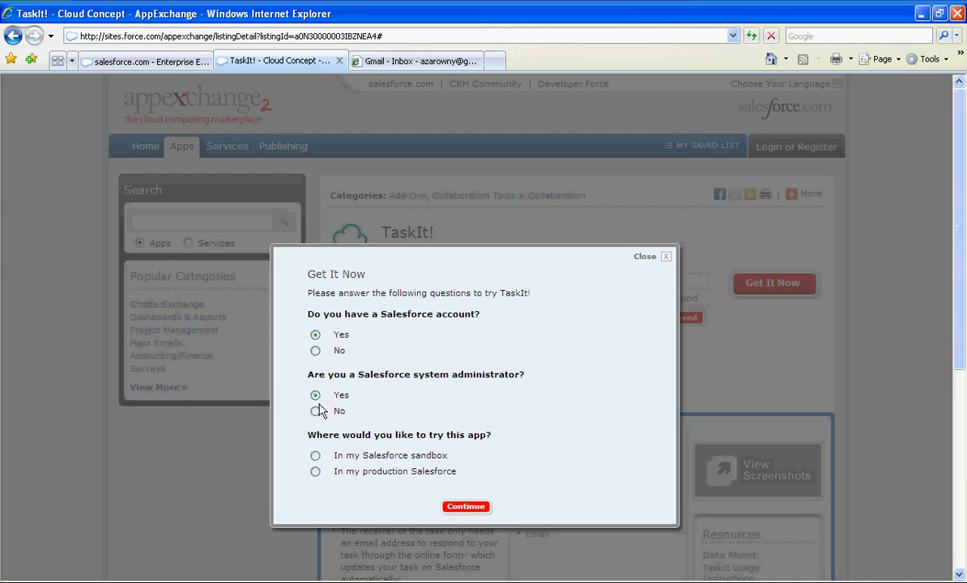
pyautogui.click(315, 472)
pyautogui.click(464, 508)
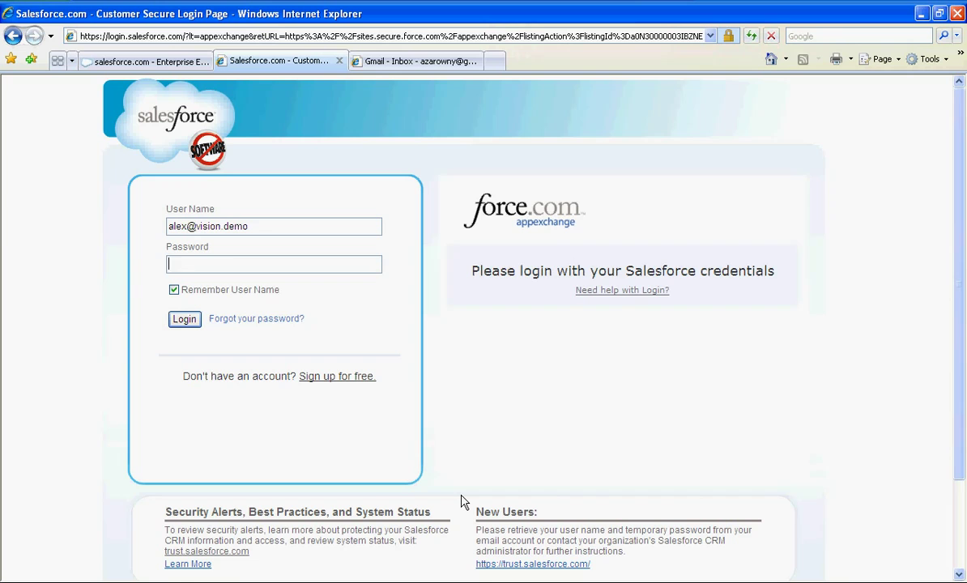
# - Sign in, accept the terms and conditions, start the install and re-verify the account password
pyautogui.write('•••••••••••')
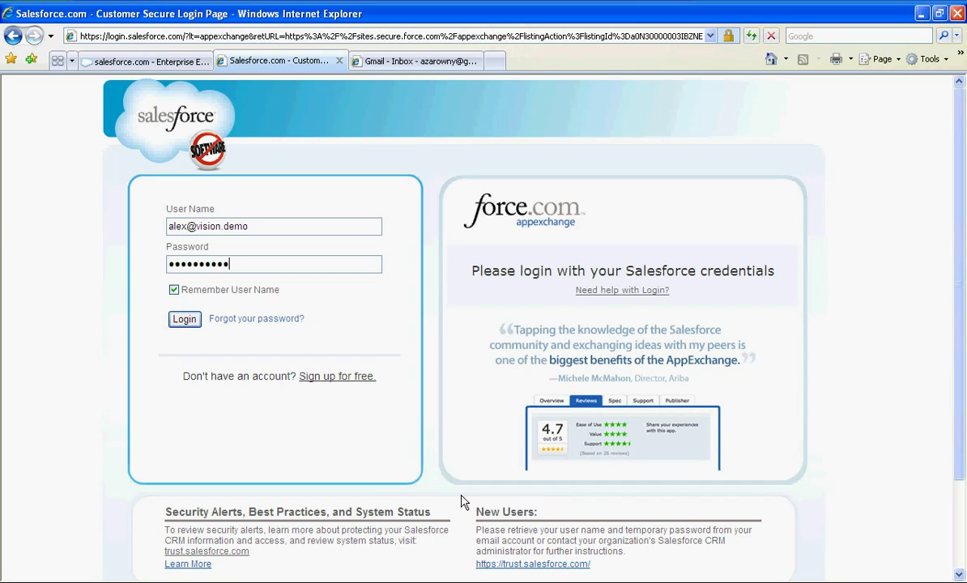
pyautogui.press('Return')
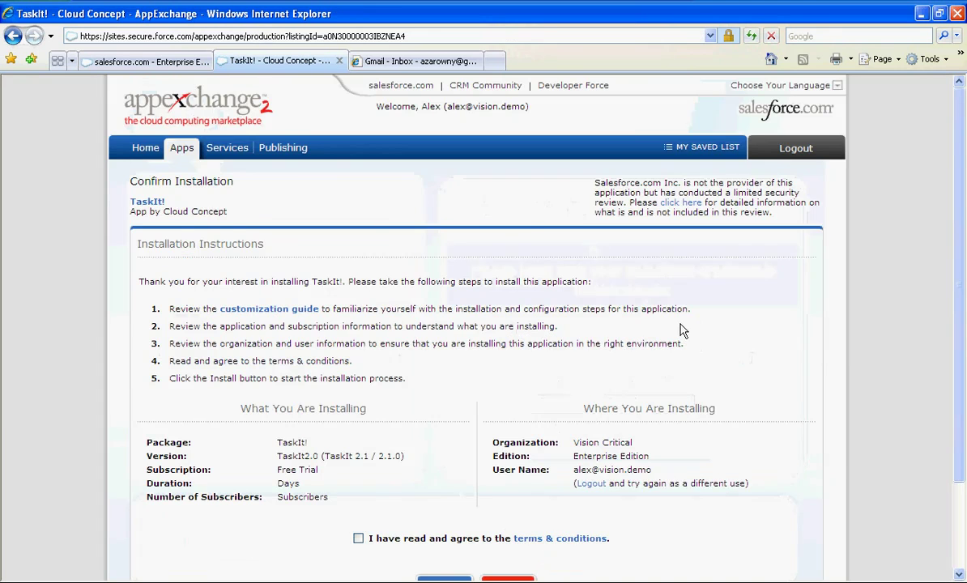
pyautogui.scroll(-3, 648, 284)
pyautogui.click(359, 430)
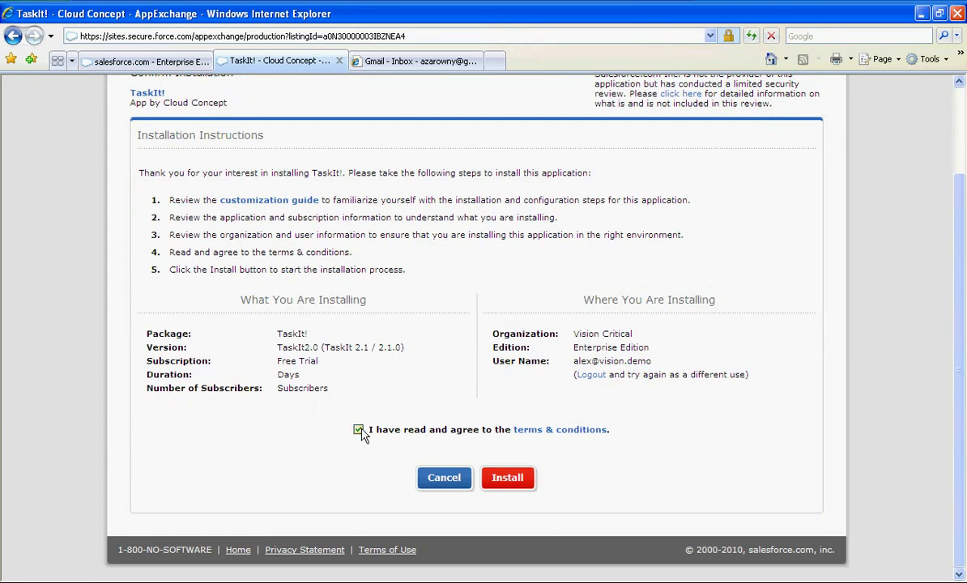
pyautogui.click(508, 478)
pyautogui.write('••••••••••')
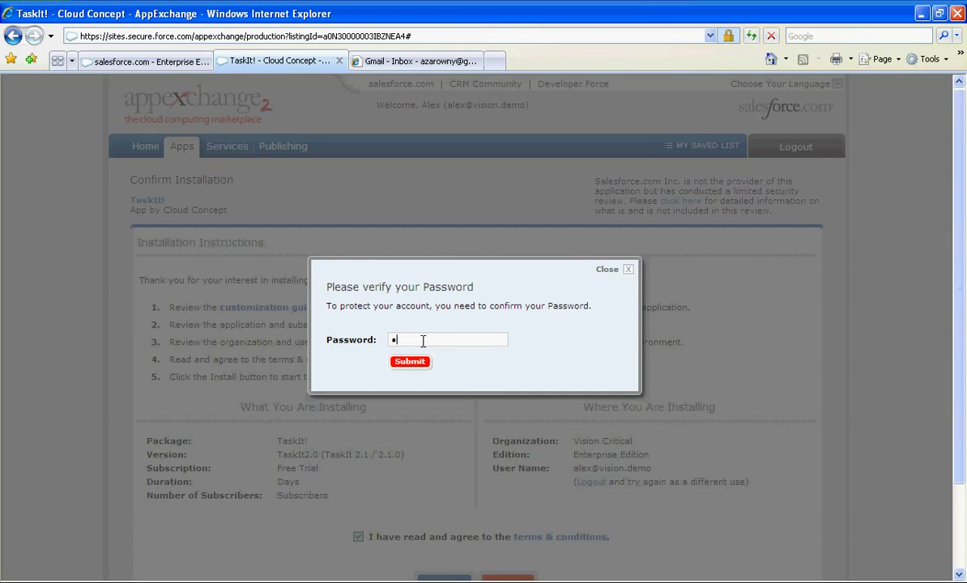
pyautogui.press('Return')
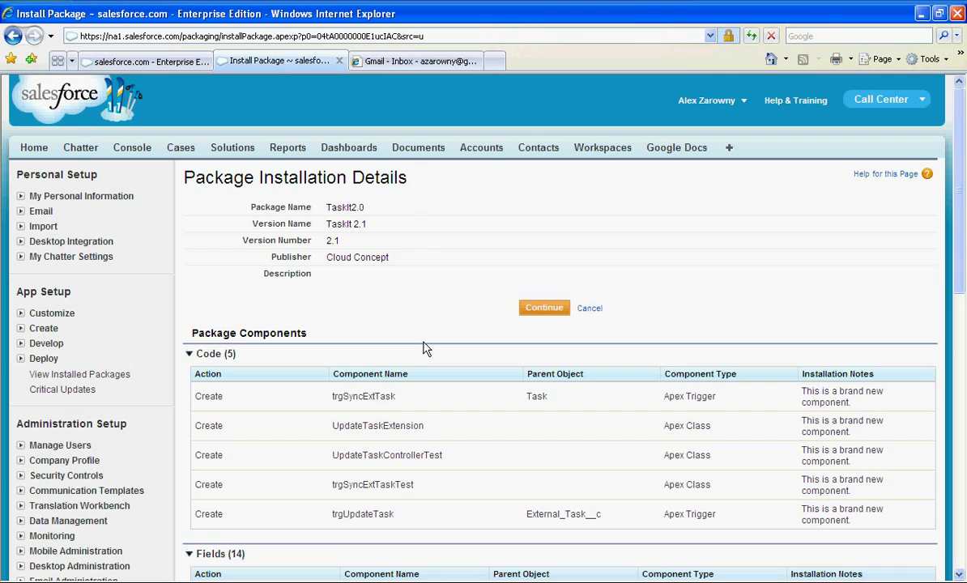
# - Install TaskIt2.0 with access granted to all users, ignoring Apex test failures
pyautogui.click(541, 308)
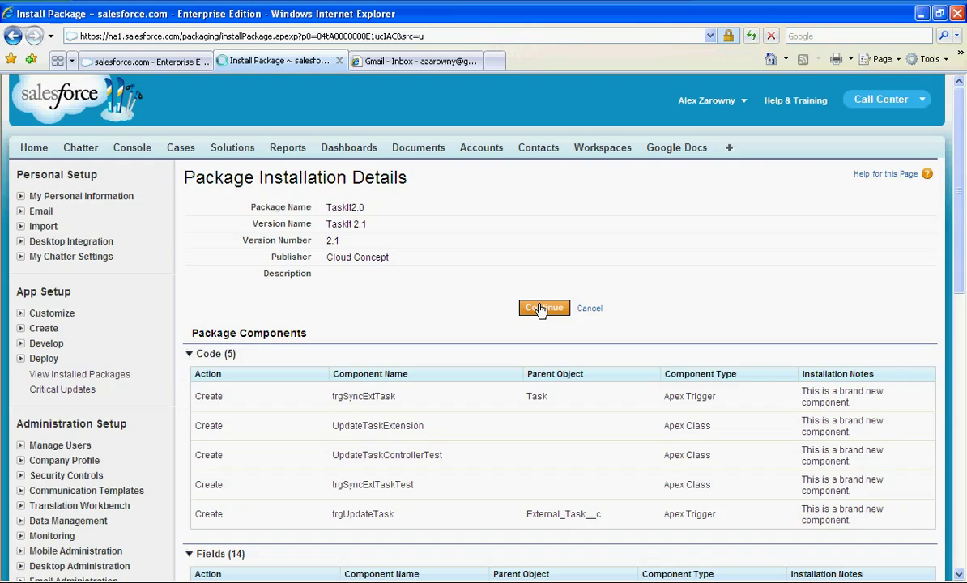
pyautogui.scroll(-5, 609, 395)
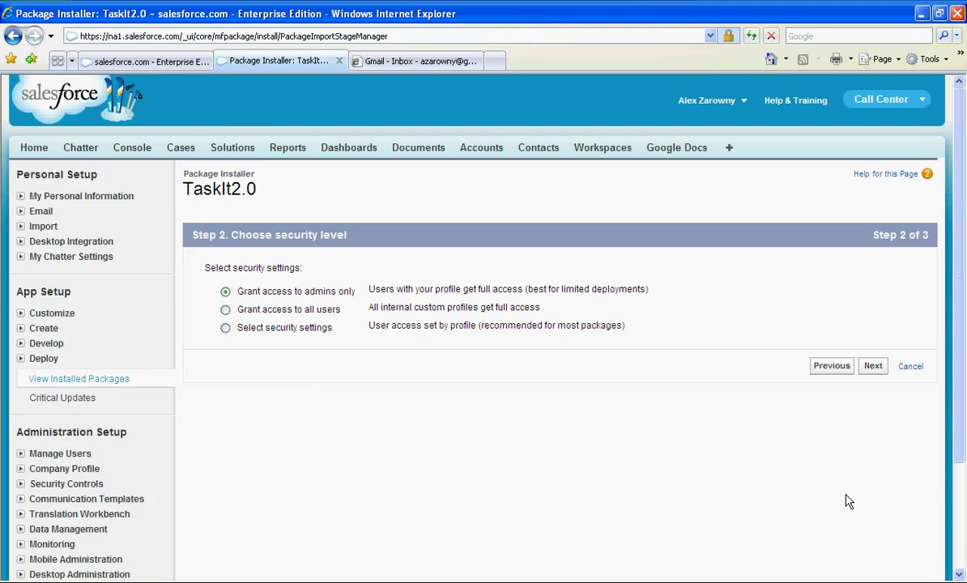
pyautogui.click(226, 310)
pyautogui.click(874, 367)
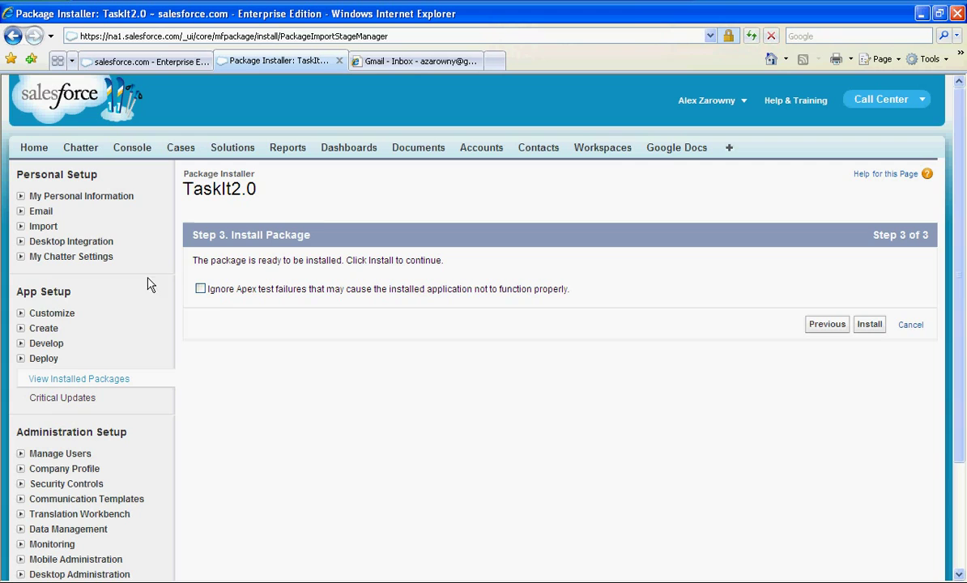
pyautogui.click(200, 289)
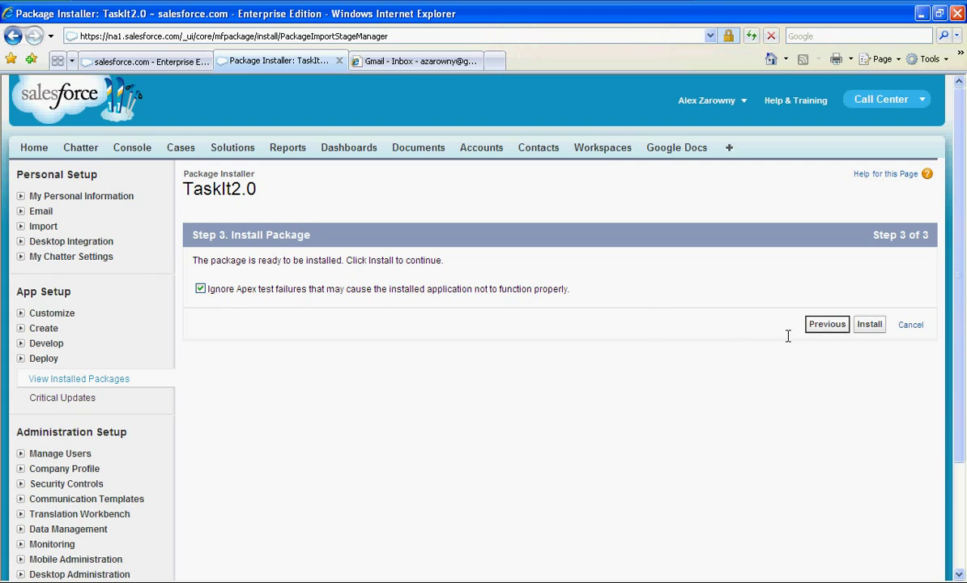
pyautogui.click(877, 336)
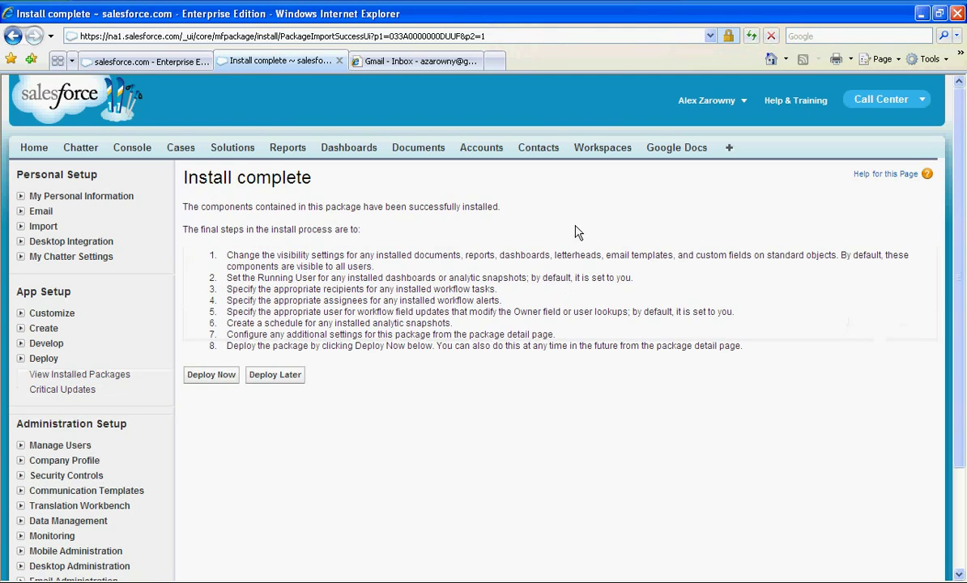
# - Deploy the installed package's External Task object
pyautogui.click(209, 382)
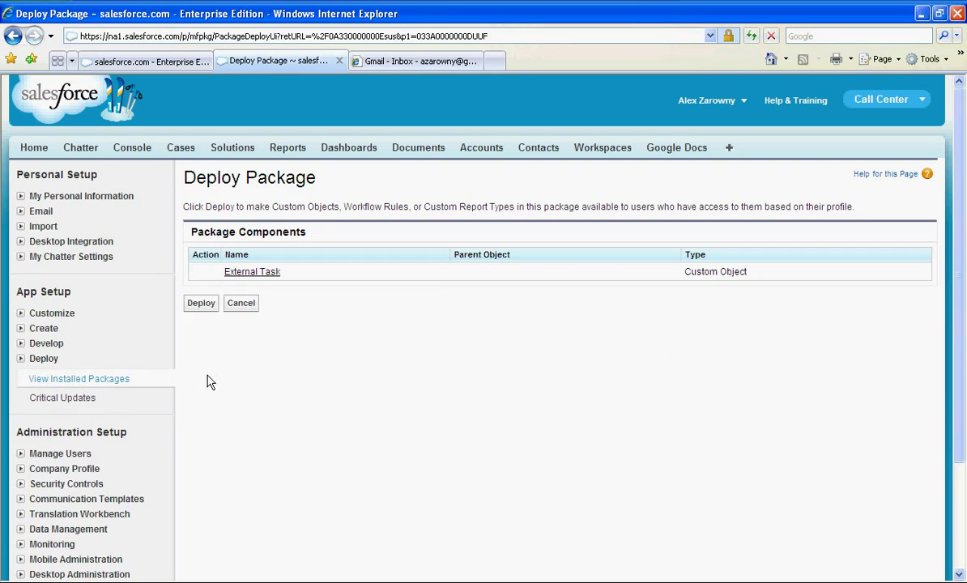
pyautogui.click(204, 305)
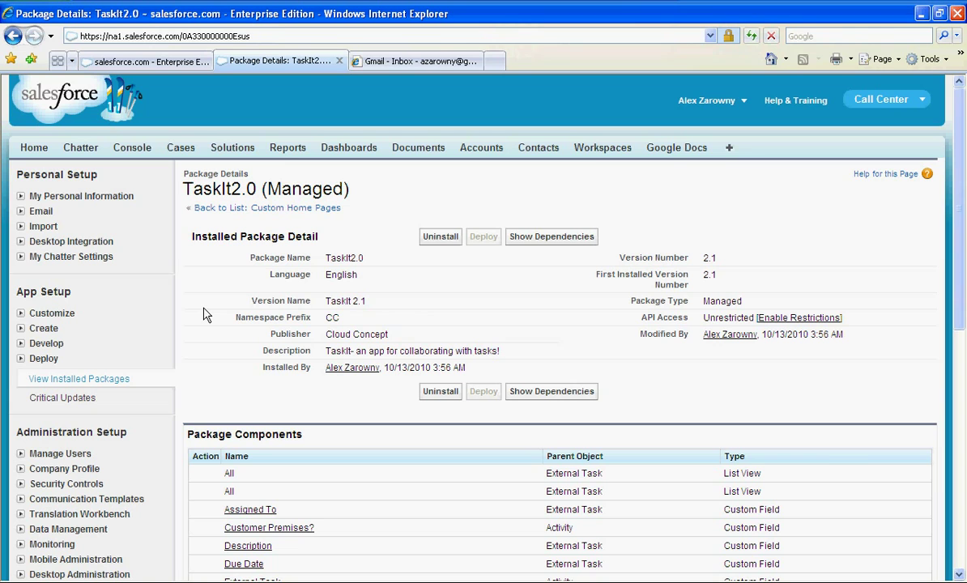
# - Under Develop > Sites, accept the Terms of Use and register the Force.com domain
pyautogui.click(21, 343)
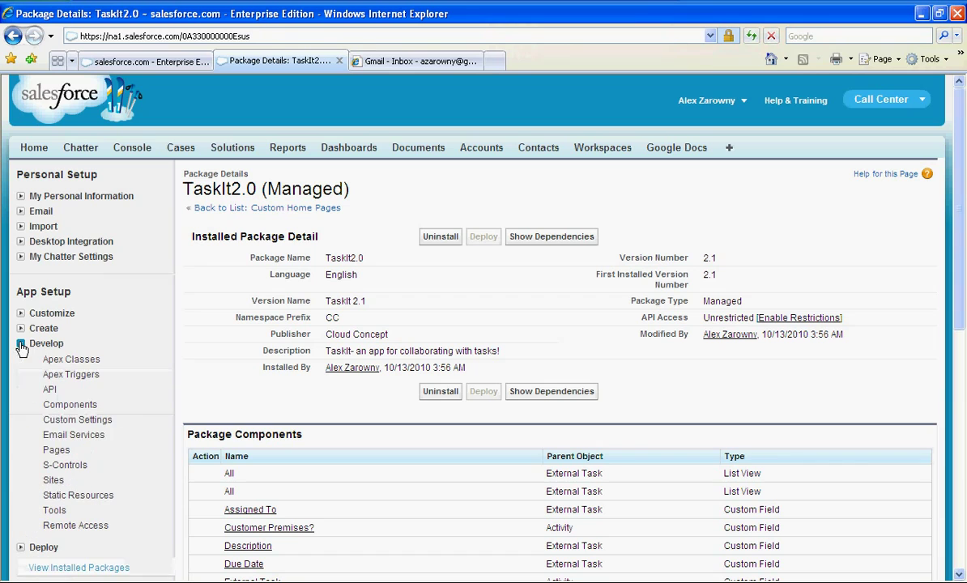
pyautogui.click(54, 481)
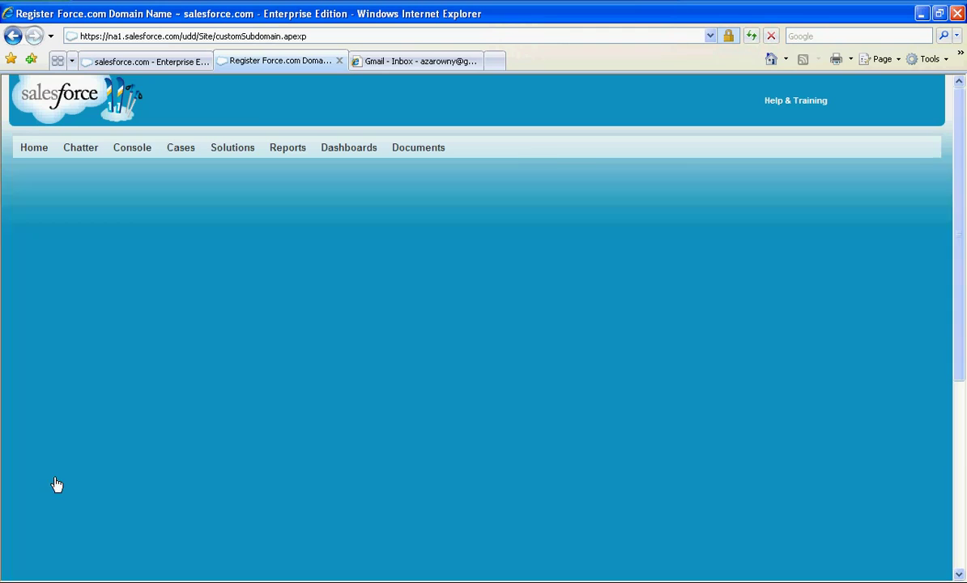
pyautogui.scroll(-3, 270, 425)
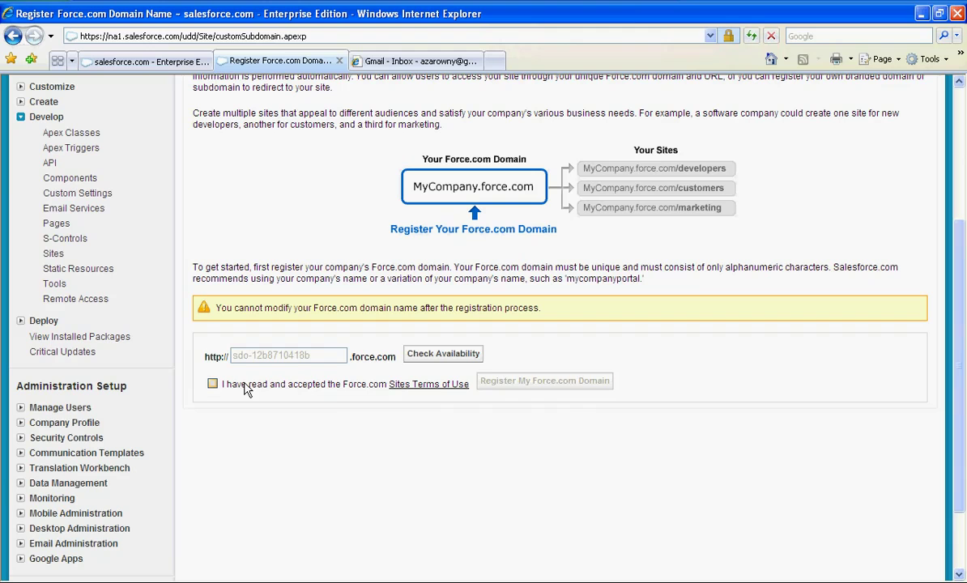
pyautogui.click(212, 383)
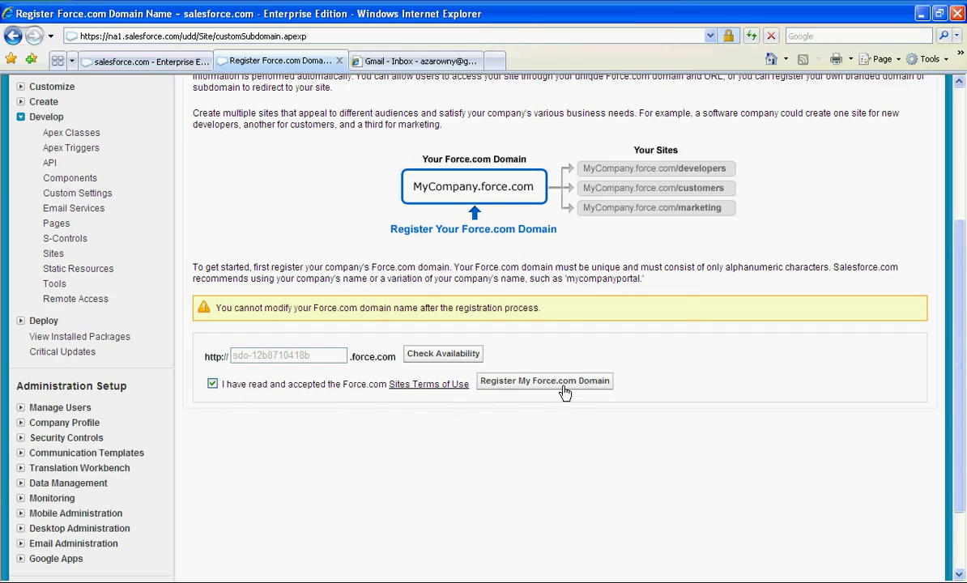
pyautogui.click(526, 383)
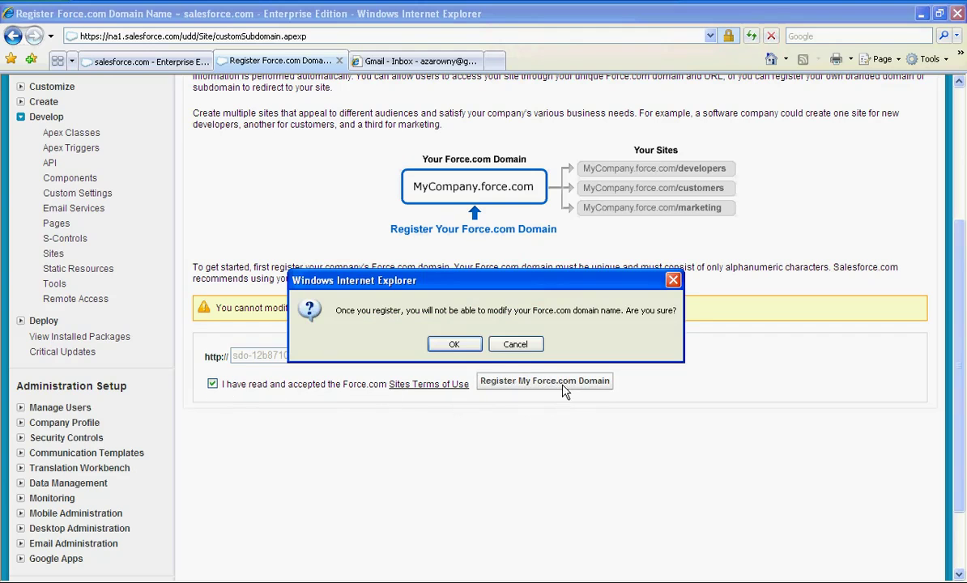
pyautogui.click(460, 349)
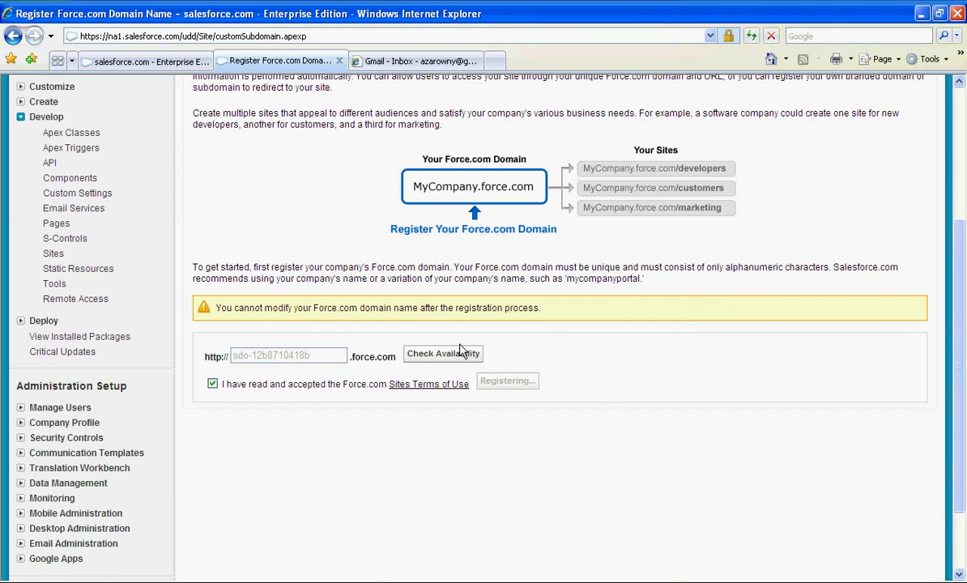
pyautogui.scroll(-3, 541, 474)
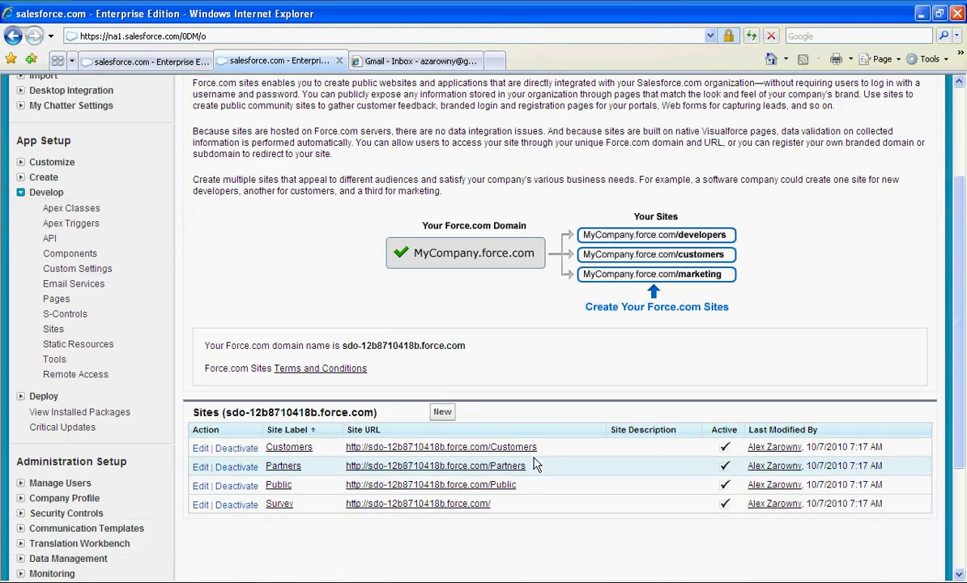
# - Start a new site labelled 'Test Task Site' and mark it Active
pyautogui.click(444, 415)
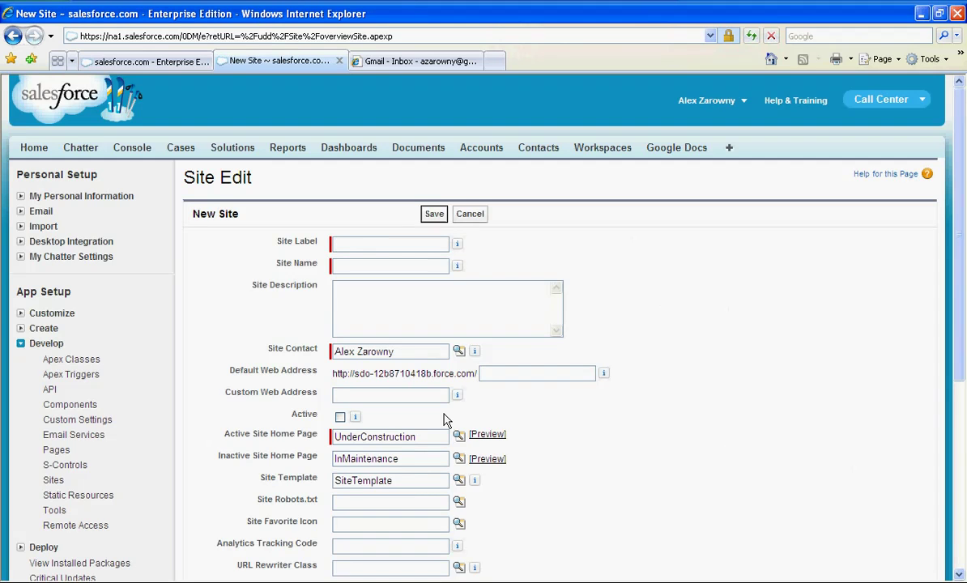
pyautogui.write('Test Task Site')
pyautogui.press('Tab')
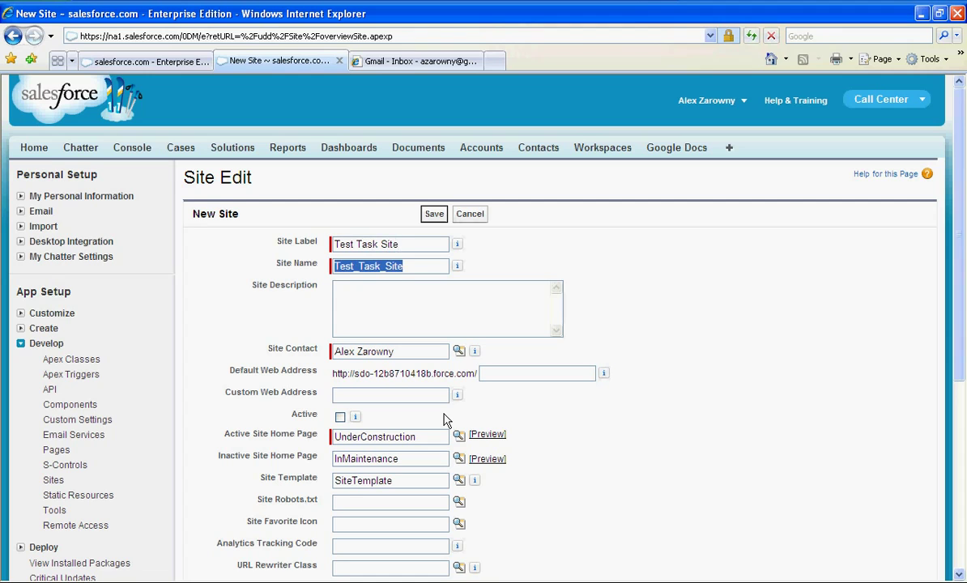
pyautogui.click(340, 418)
pyautogui.scroll(-3, 640, 496)
pyautogui.scroll(-2, 640, 496)
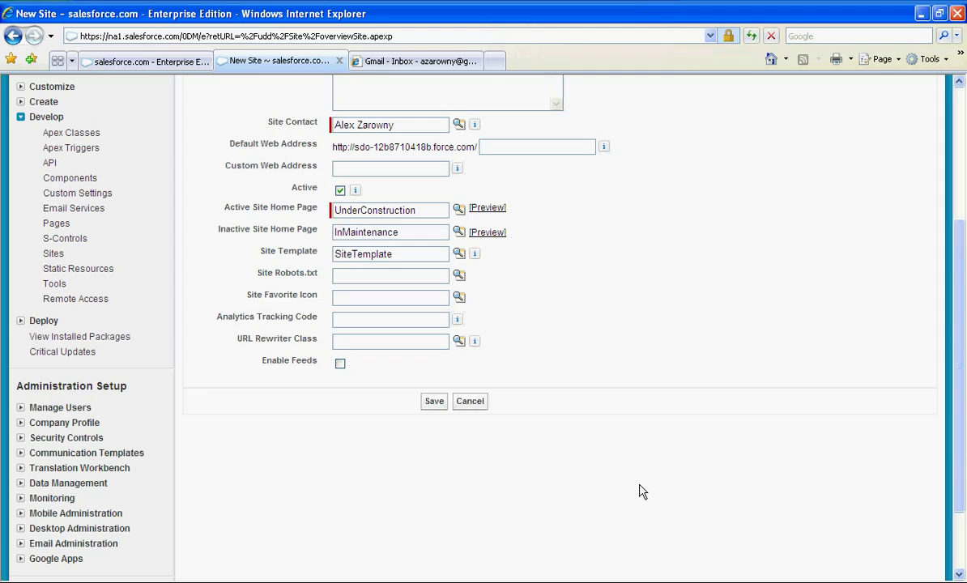
# - Set UpdateTask as the active site home page and attempt to save the site
pyautogui.click(458, 211)
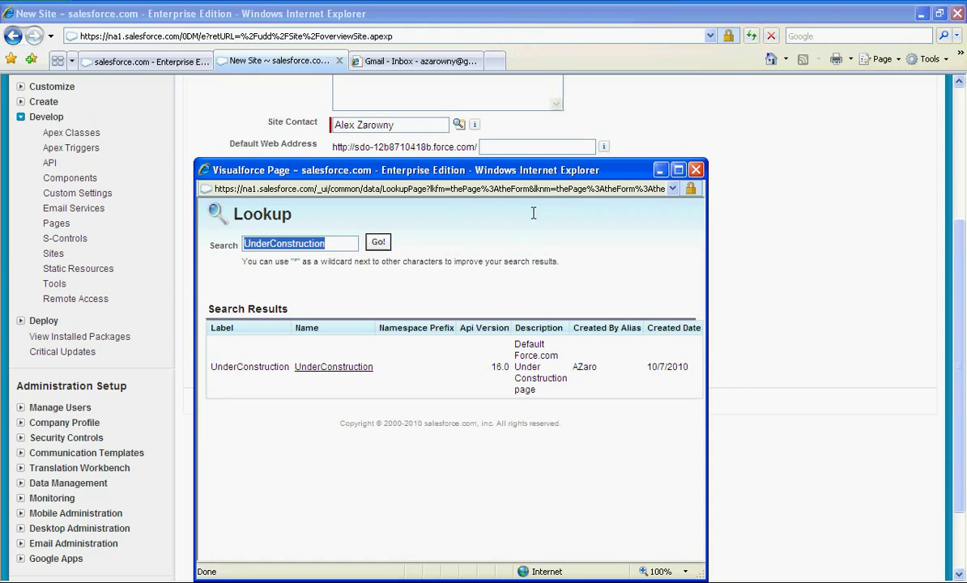
pyautogui.write('Upd')
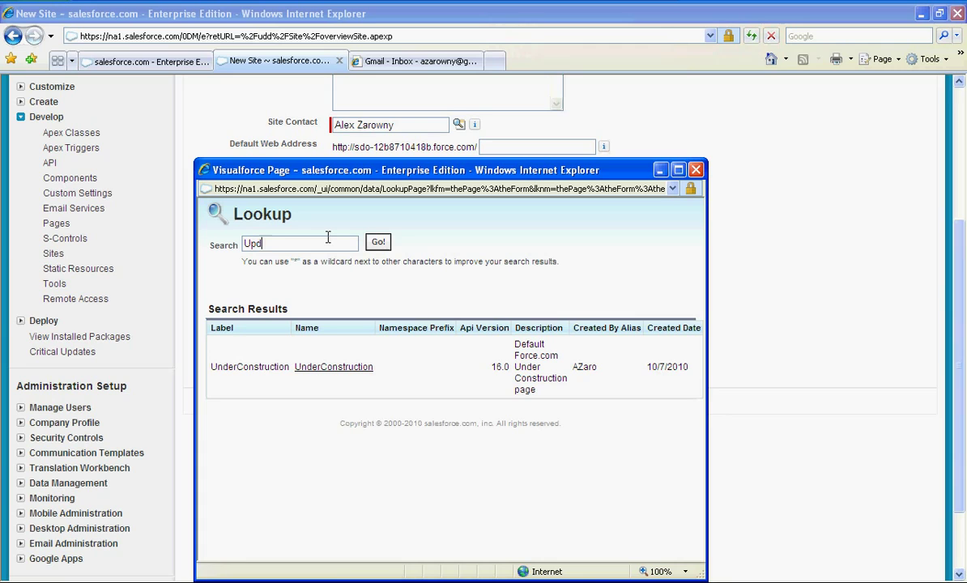
pyautogui.write('ate Task')
pyautogui.click(379, 243)
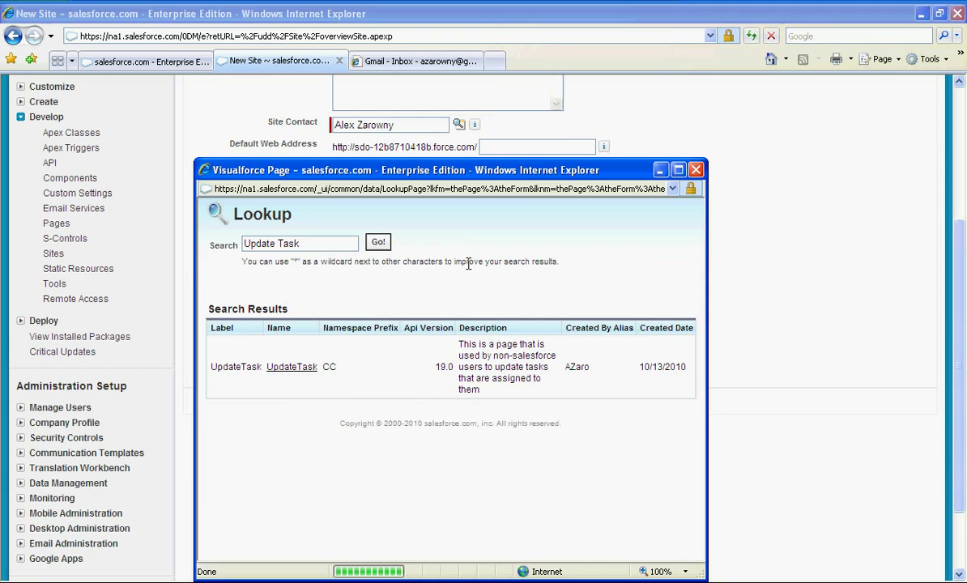
pyautogui.click(293, 369)
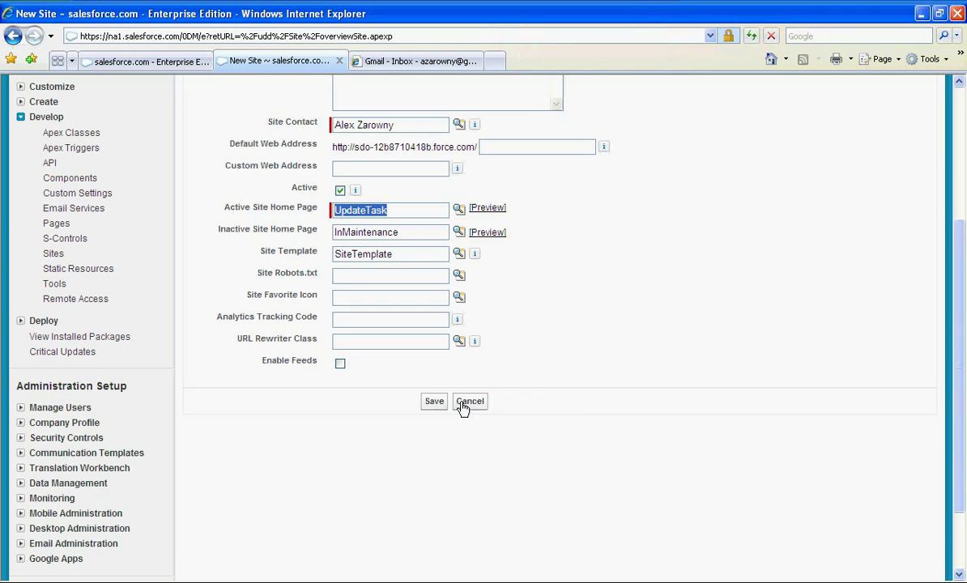
pyautogui.click(434, 403)
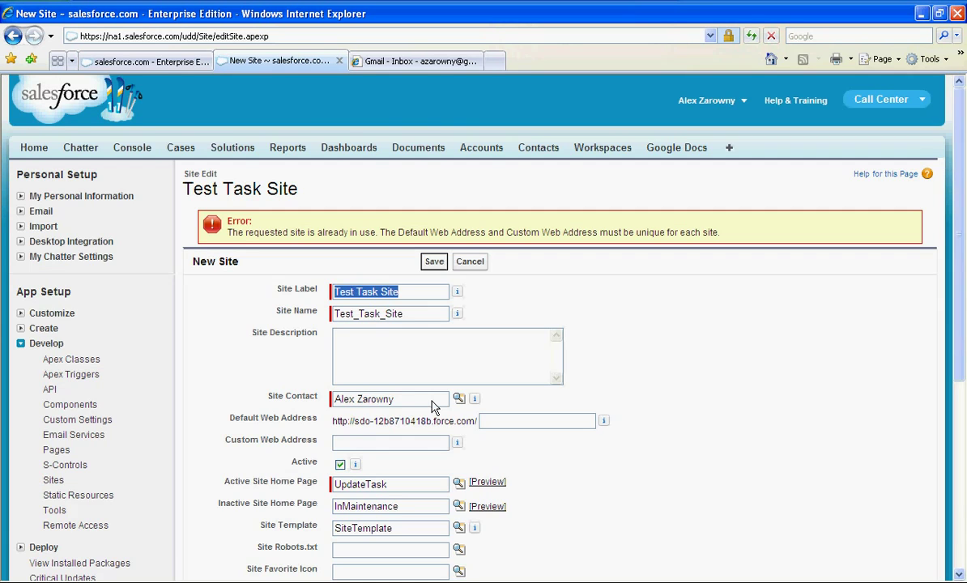
# - Save Test Task Site and copy its default web address
pyautogui.click(434, 260)
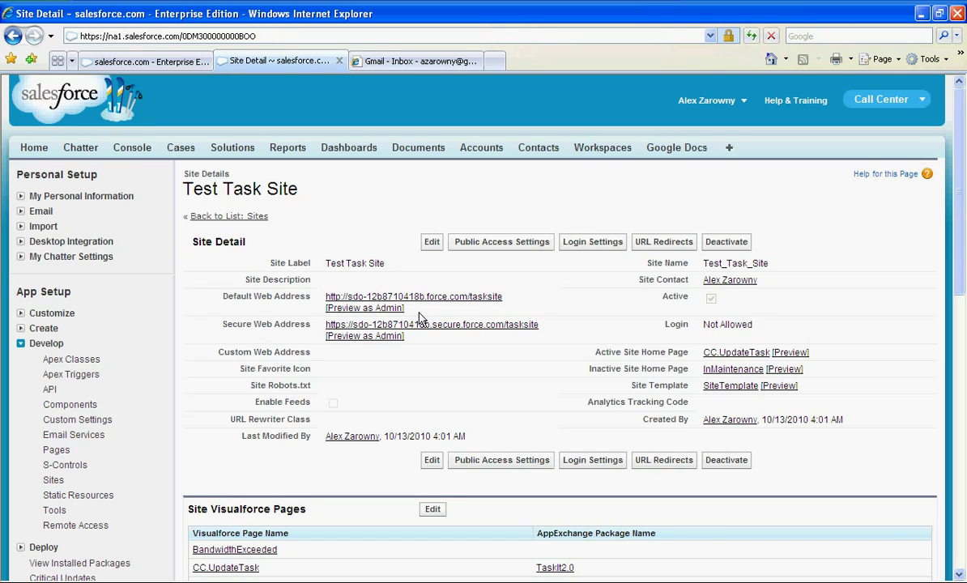
pyautogui.moveTo(511, 299); pyautogui.dragTo(332, 263)
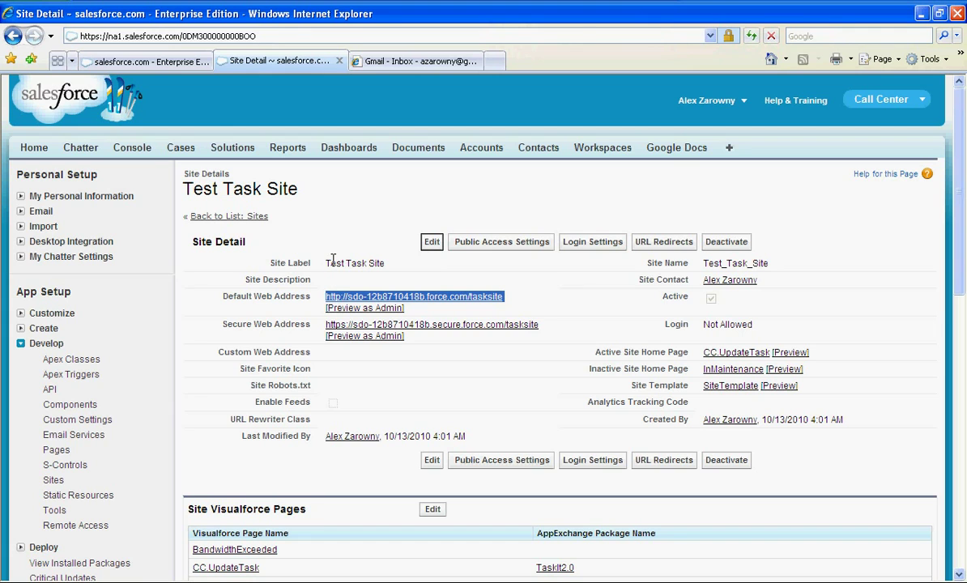
pyautogui.click(332, 261)
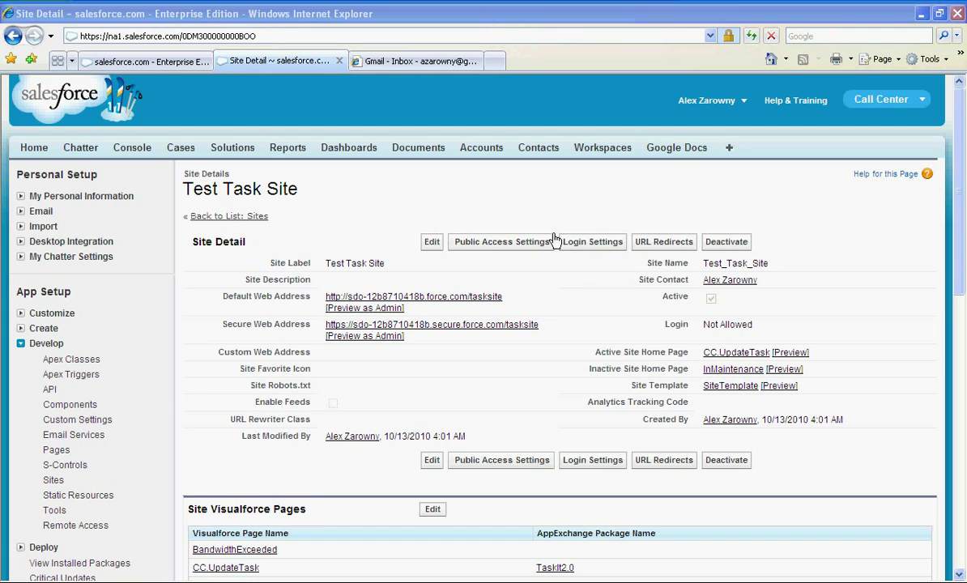
# - Add a Task It Setting named 'External URL' with the pasted site address as URL
pyautogui.click(97, 422)
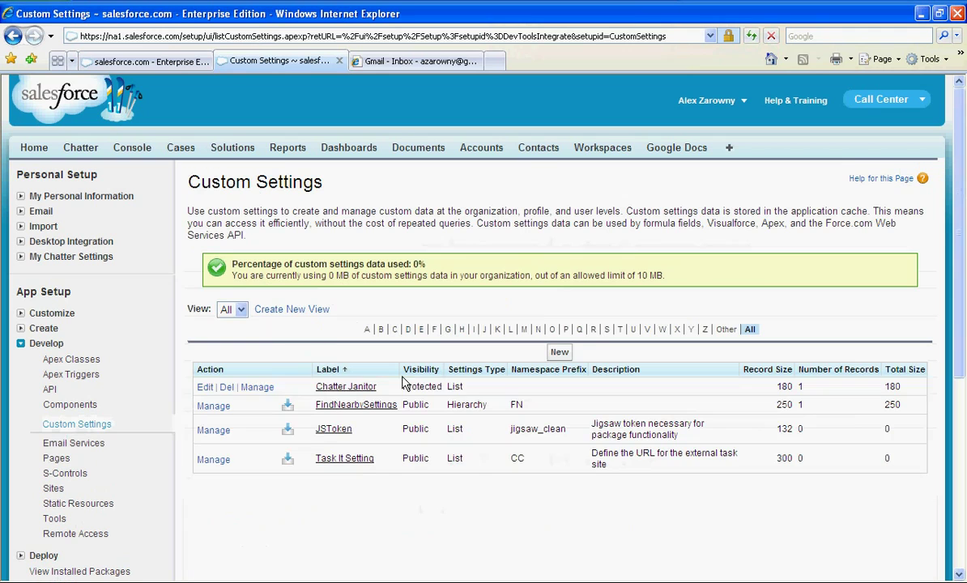
pyautogui.click(213, 460)
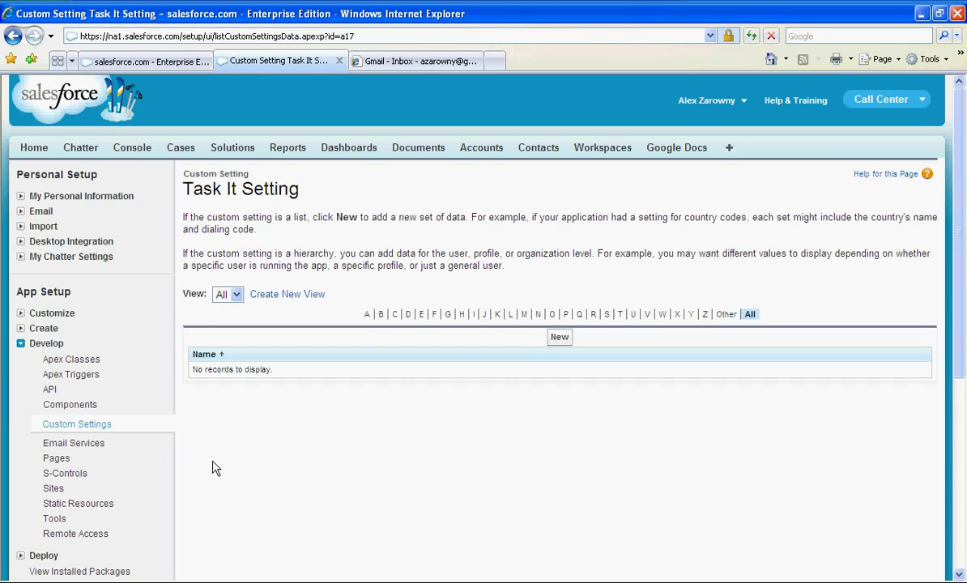
pyautogui.click(559, 337)
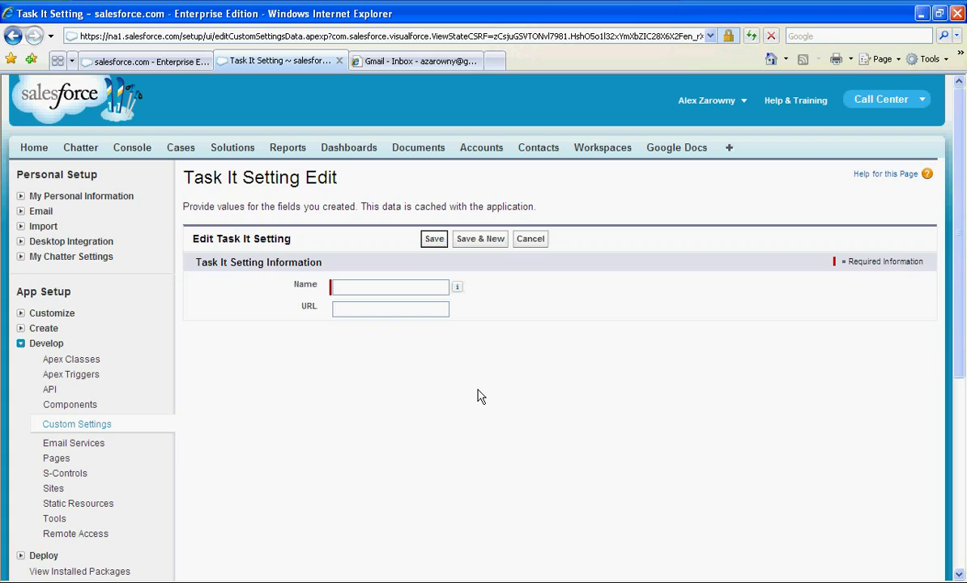
pyautogui.write('External URL')
pyautogui.hotkey('ctrl', 'v')
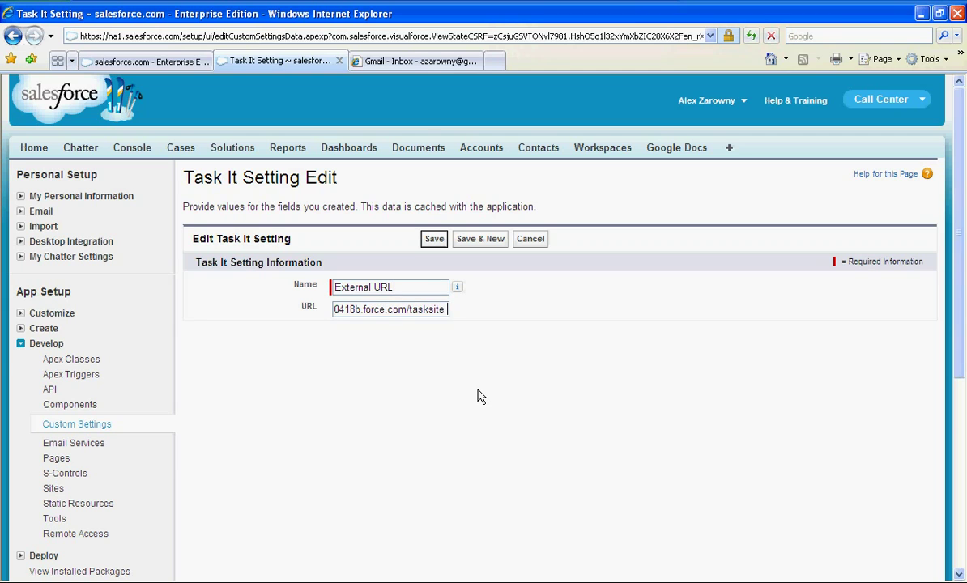
pyautogui.click(434, 242)
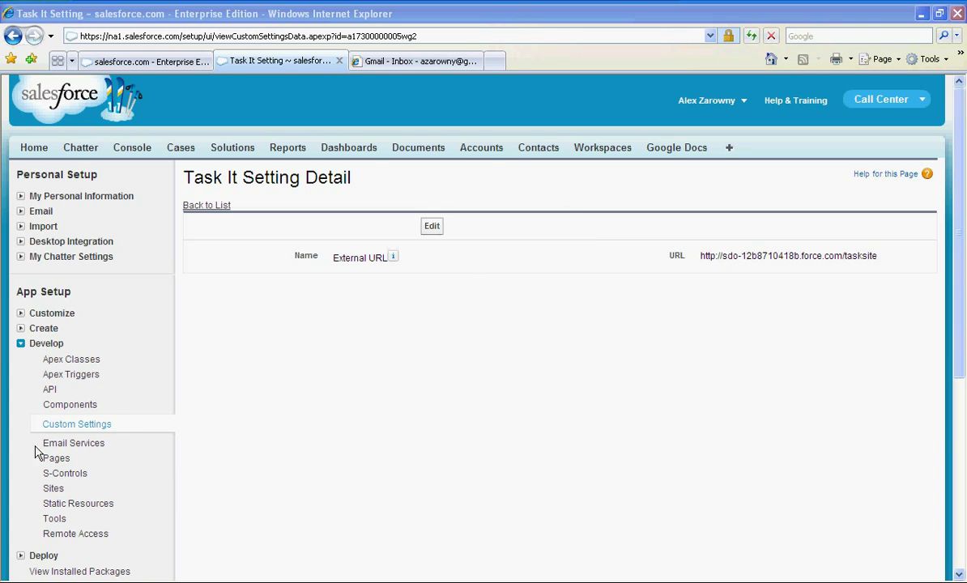
# - Open Test Task Site from the Sites list and edit its public access profile
pyautogui.click(52, 490)
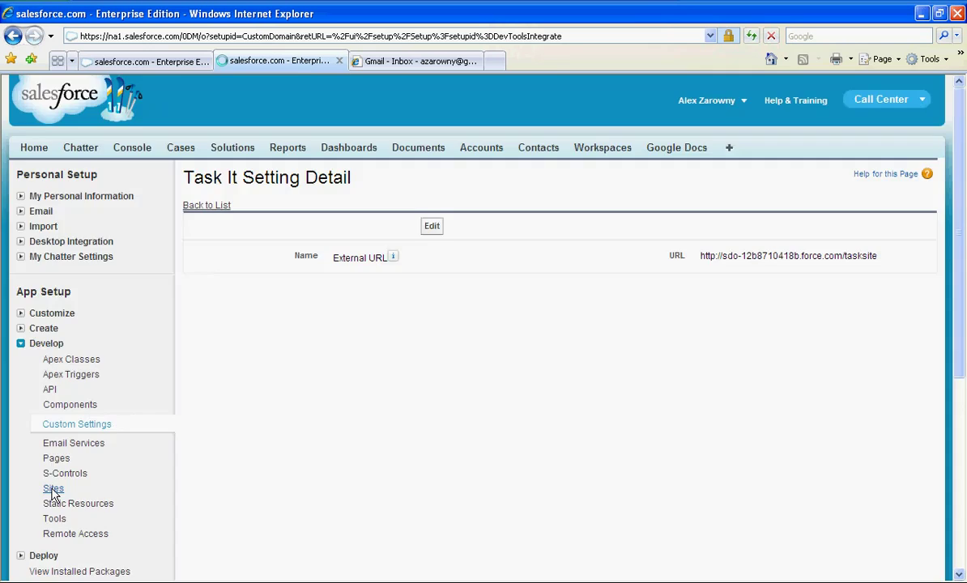
pyautogui.scroll(-5, 260, 456)
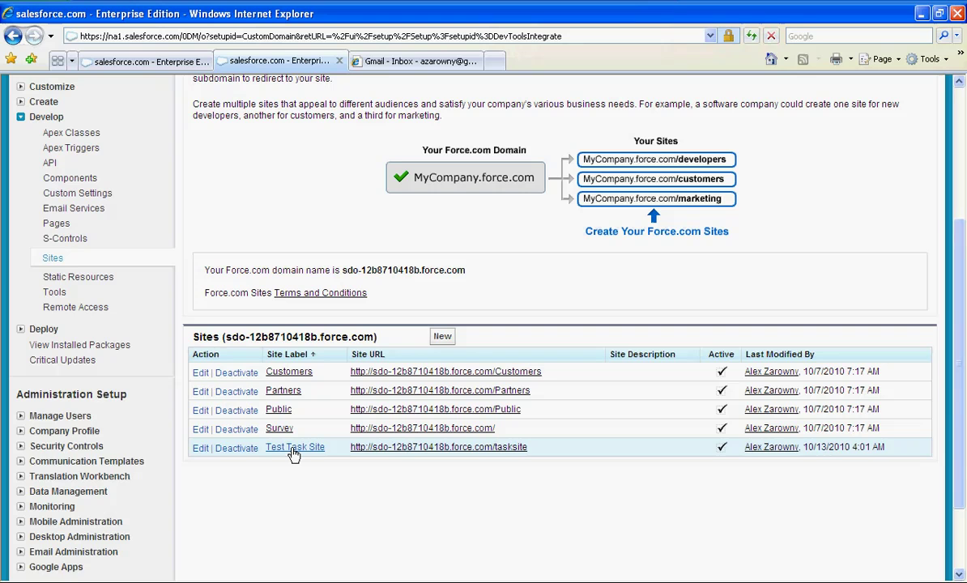
pyautogui.click(293, 452)
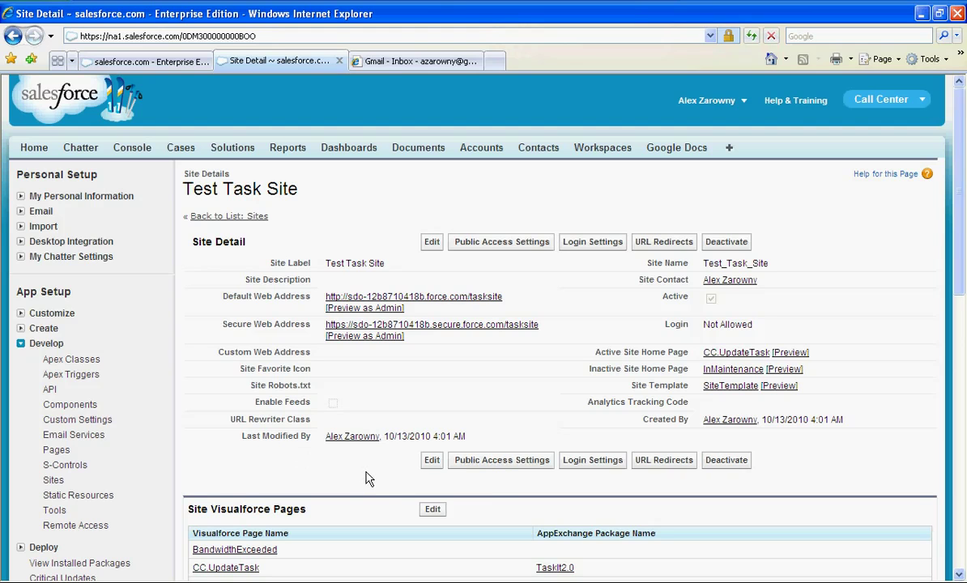
pyautogui.click(496, 468)
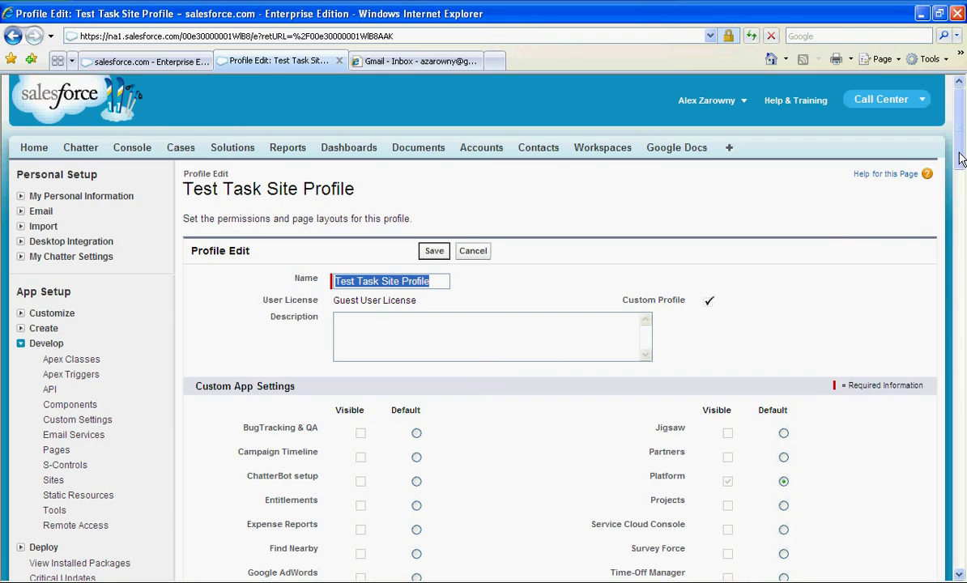
# - Grant Test Task Site Profile Modify All access on External Tasks and save the profile
pyautogui.moveTo(960, 156); pyautogui.dragTo(961, 482)
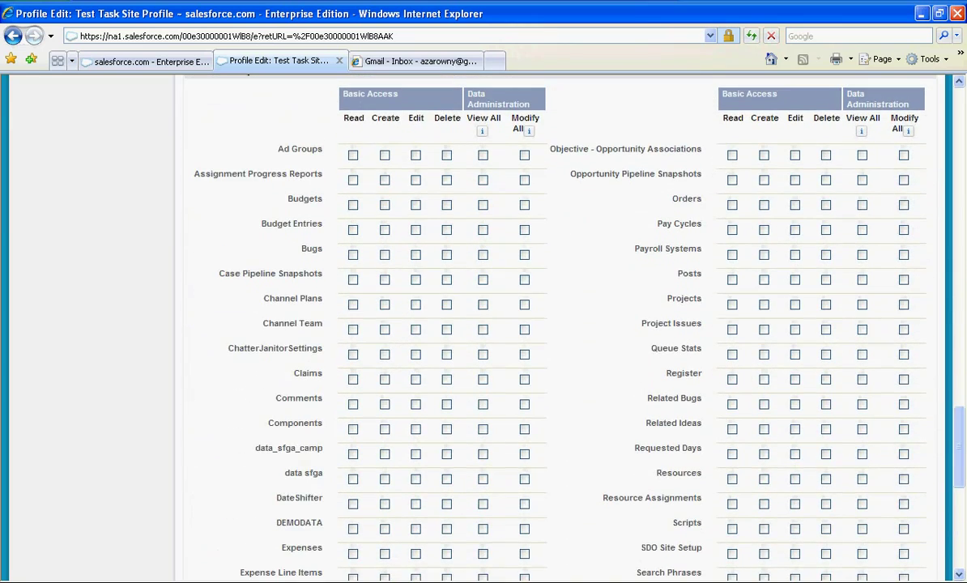
pyautogui.scroll(-3, 558, 535)
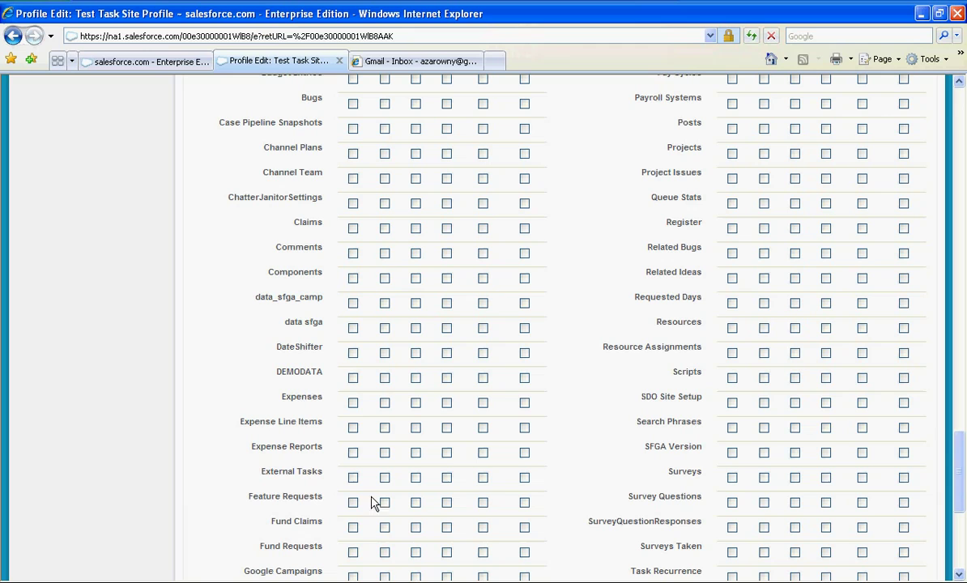
pyautogui.moveTo(256, 484); pyautogui.dragTo(321, 481)
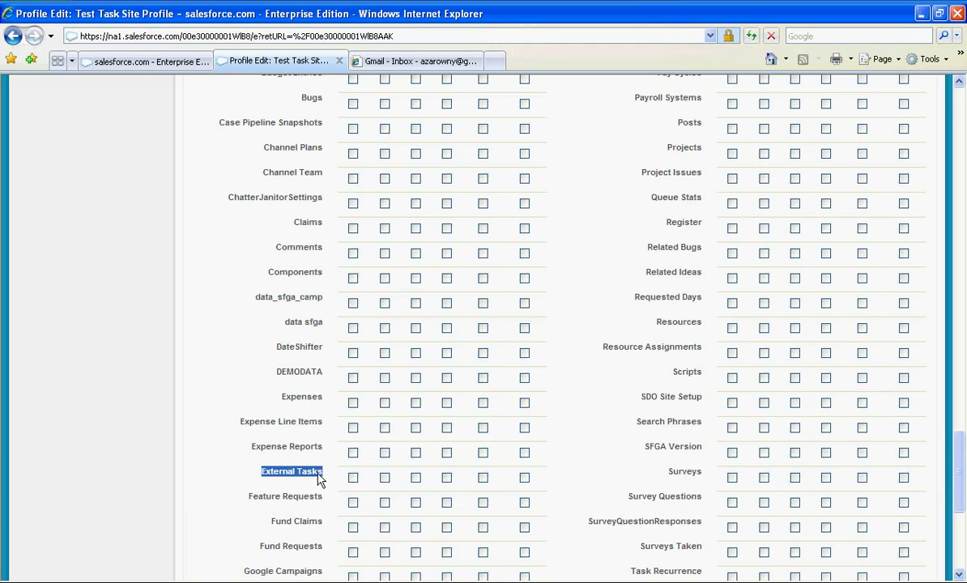
pyautogui.click(524, 478)
pyautogui.moveTo(961, 448); pyautogui.dragTo(961, 99)
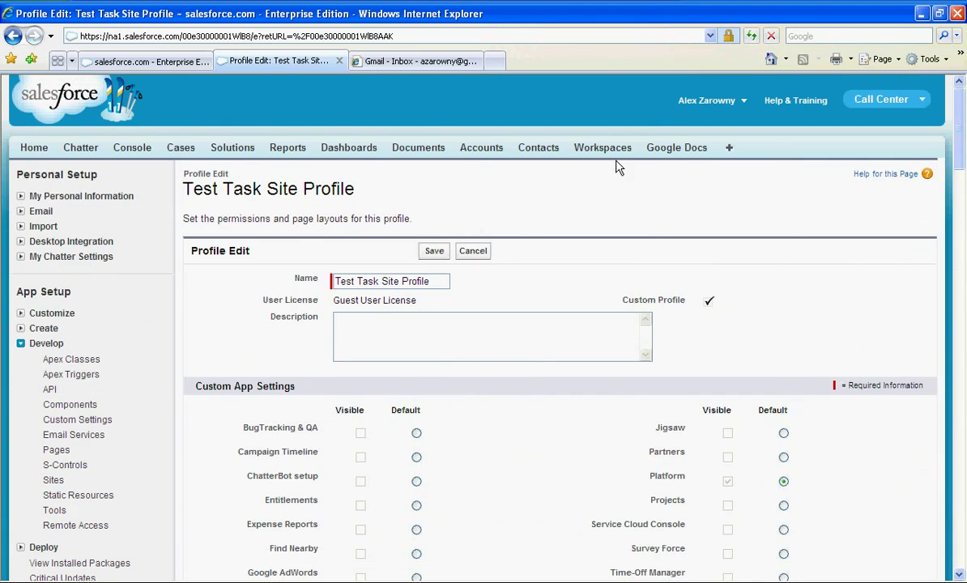
pyautogui.click(435, 251)
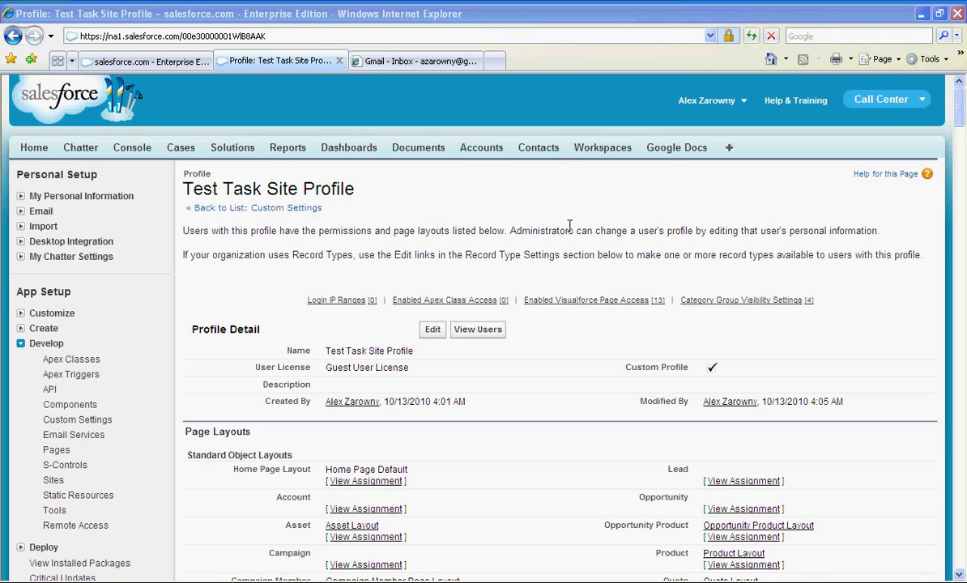
pyautogui.click(21, 343)
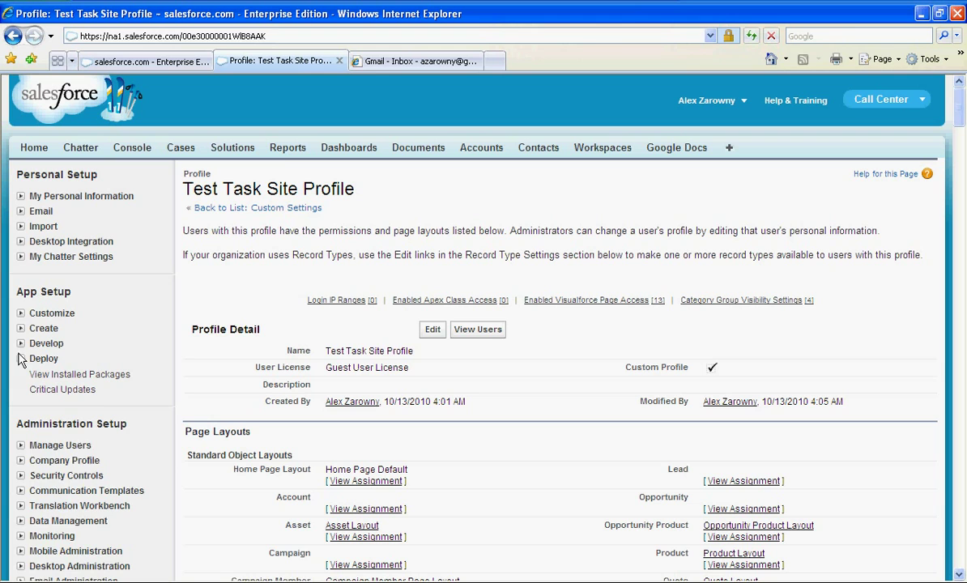
# - Start a new public group named 'TaskIt Group'
pyautogui.click(21, 445)
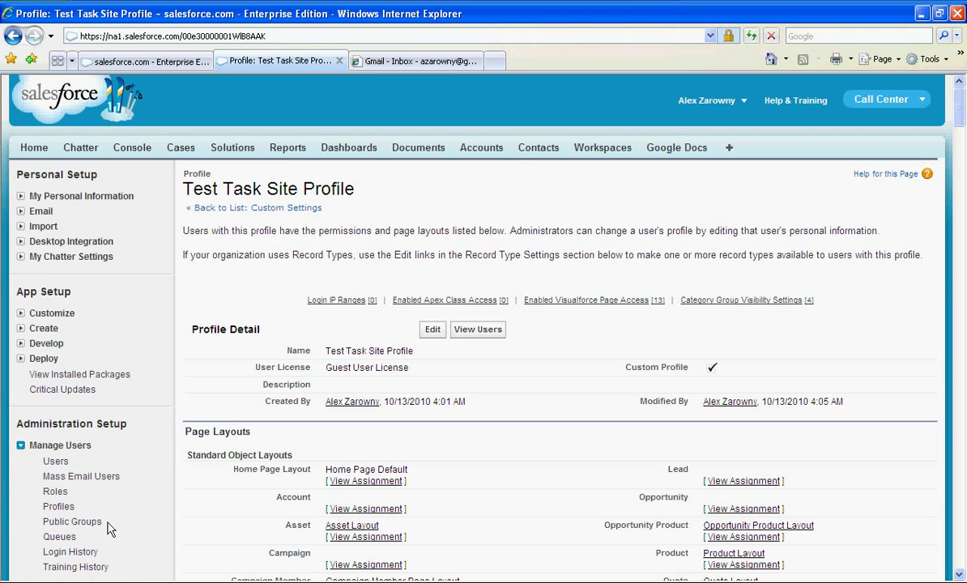
pyautogui.click(93, 523)
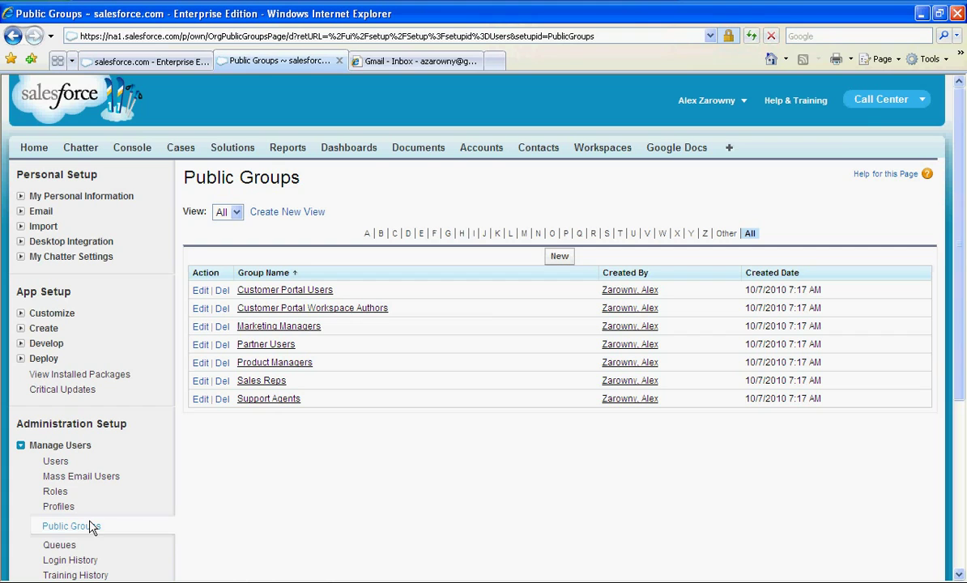
pyautogui.click(560, 258)
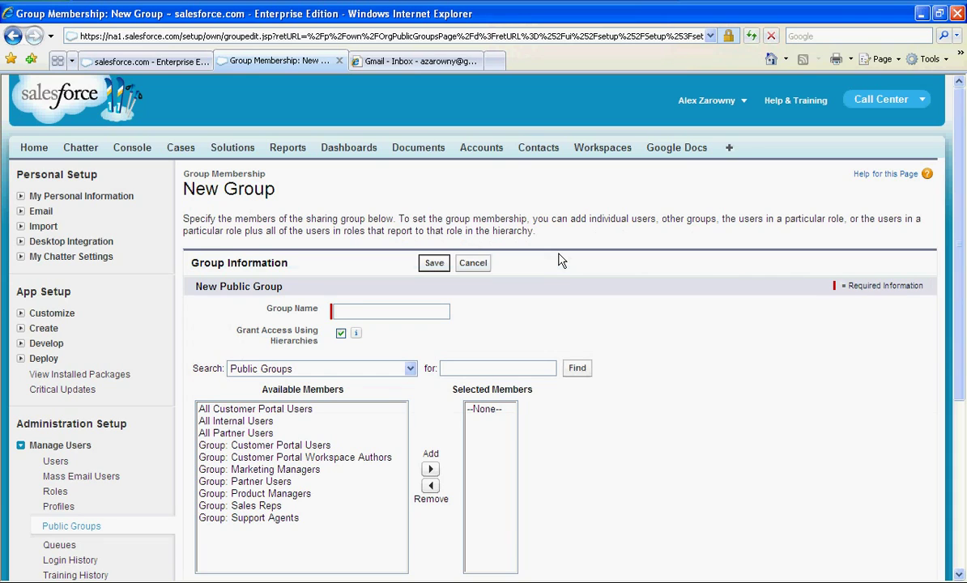
pyautogui.write('TaskIT')
pyautogui.press('BackSpace')
pyautogui.press('BackSpace')
pyautogui.write('t Group')
# - Add All Partner Users and All Internal Users as members and save the group
pyautogui.click(236, 432)
pyautogui.click(430, 469)
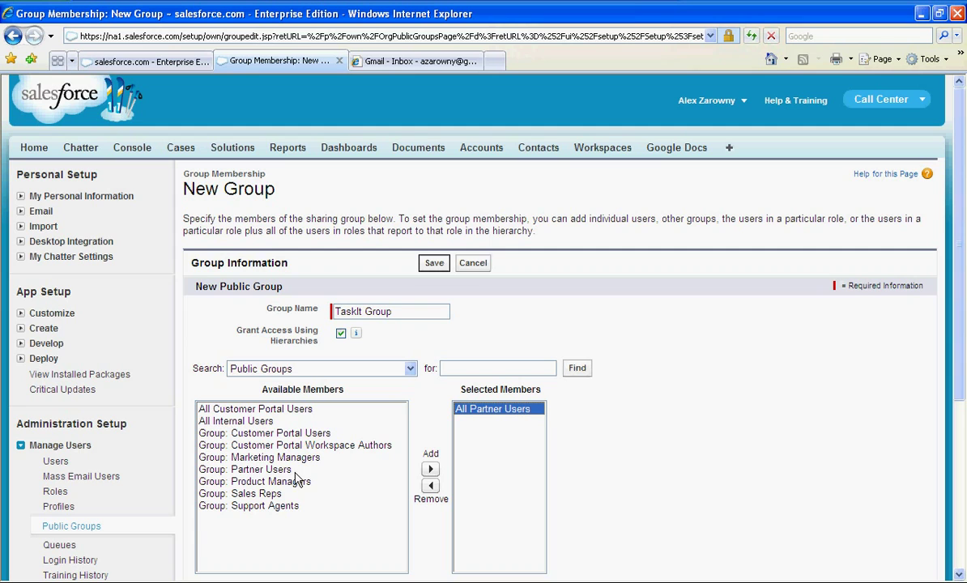
pyautogui.click(285, 424)
pyautogui.click(430, 470)
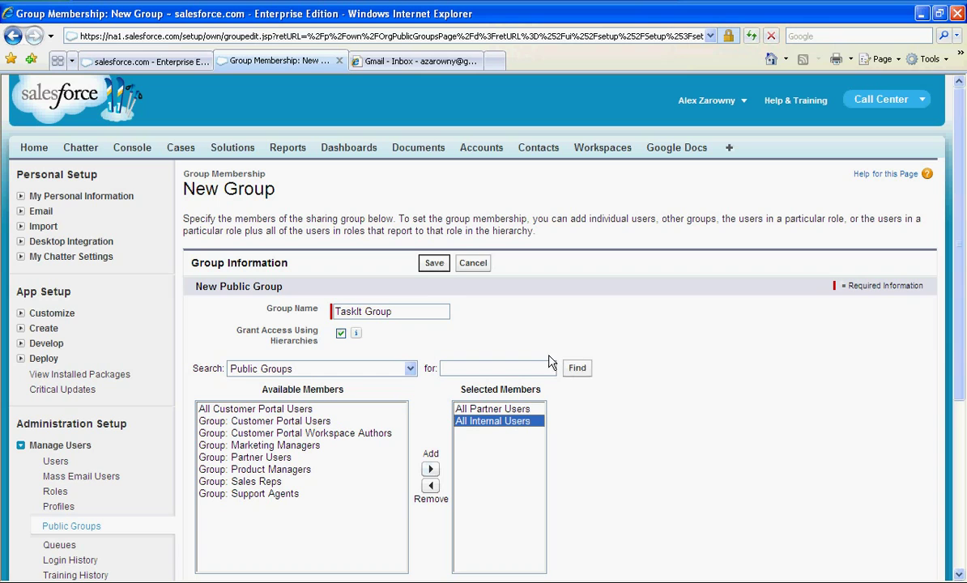
pyautogui.click(433, 264)
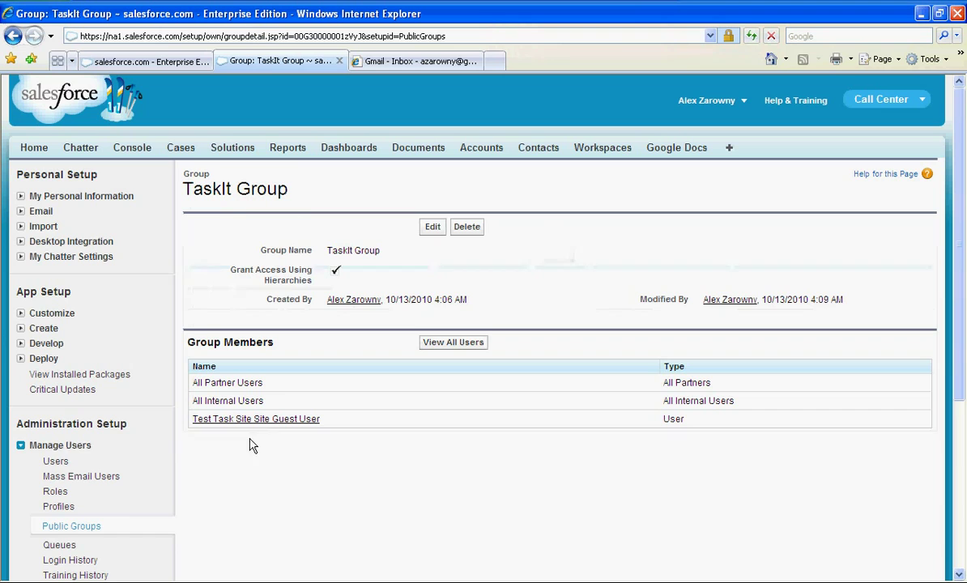
pyautogui.click(21, 447)
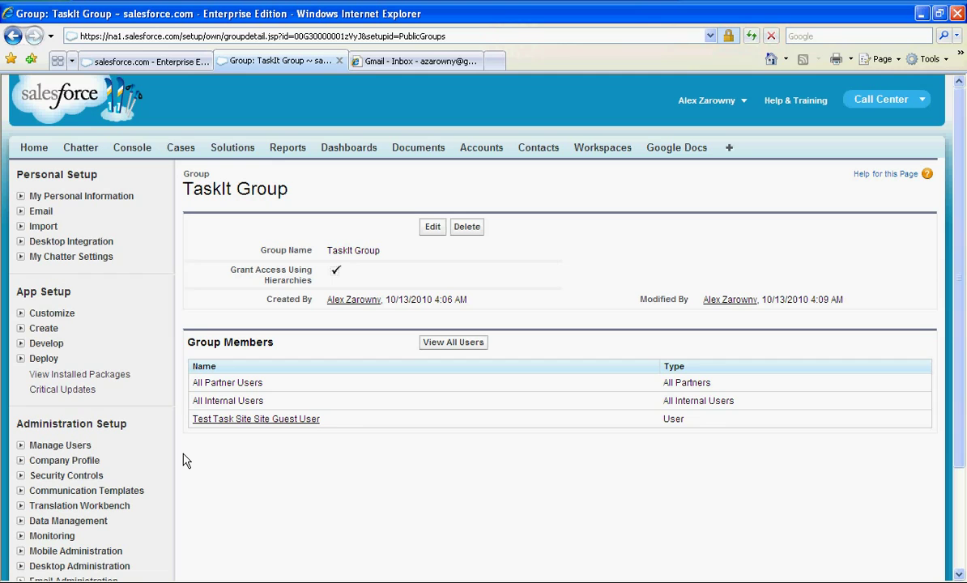
# - Open Sharing Settings and confirm External Task's organization-wide default is Public Read/Write
pyautogui.scroll(-2, 183, 461)
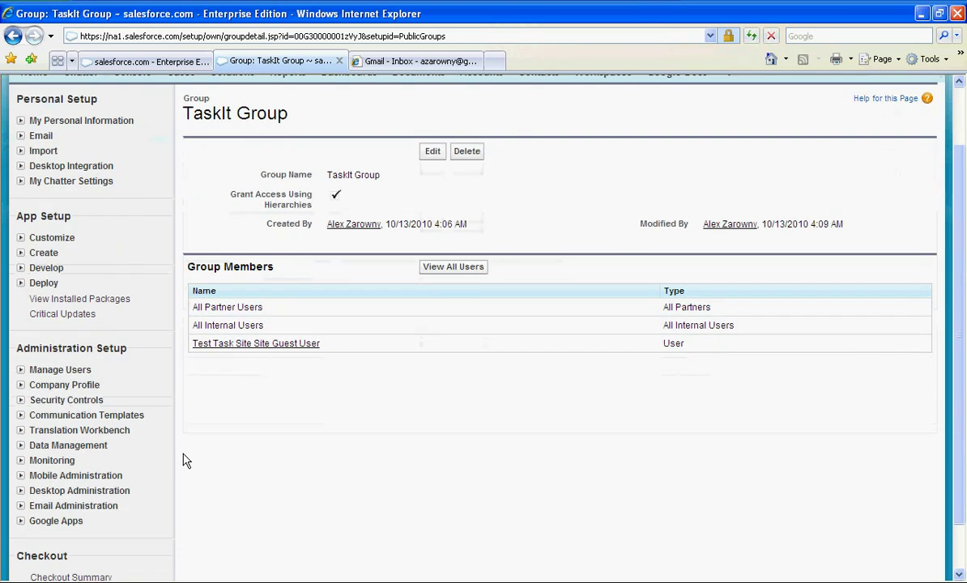
pyautogui.click(21, 400)
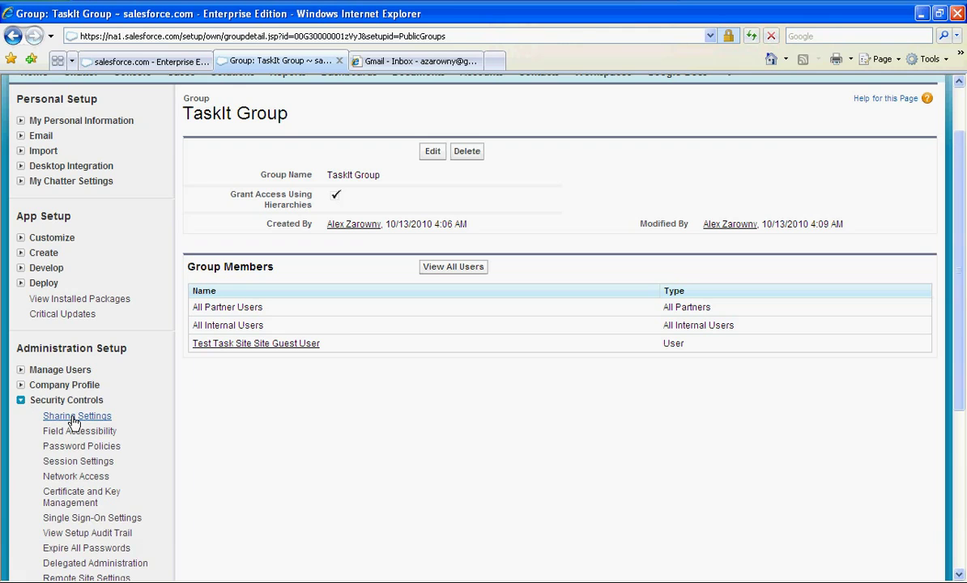
pyautogui.click(72, 419)
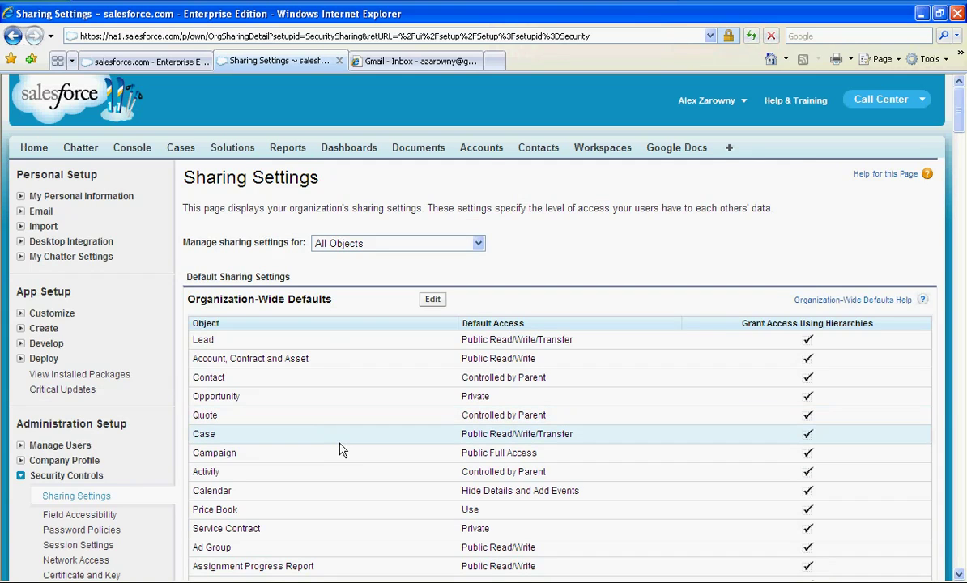
pyautogui.scroll(-5, 340, 447)
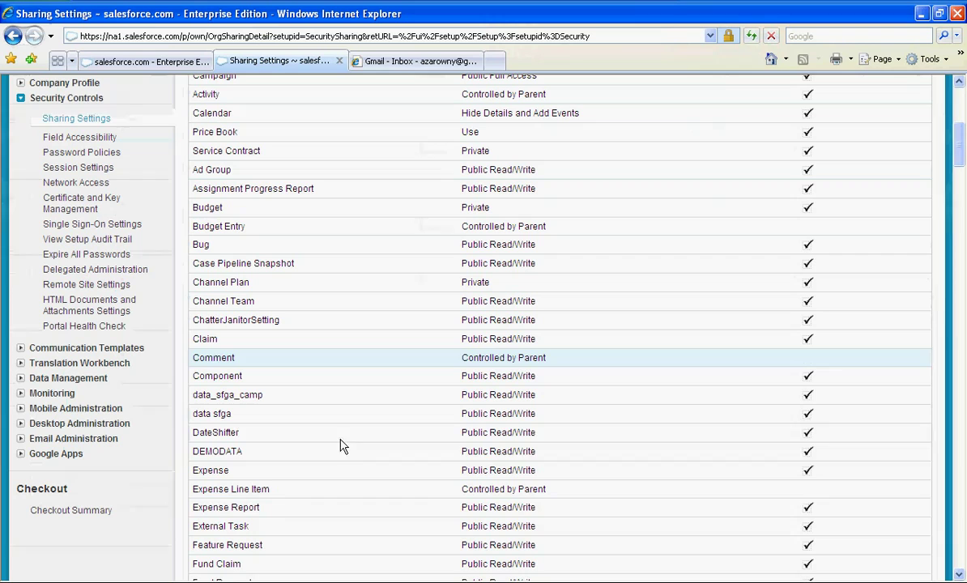
pyautogui.moveTo(247, 528); pyautogui.dragTo(197, 529)
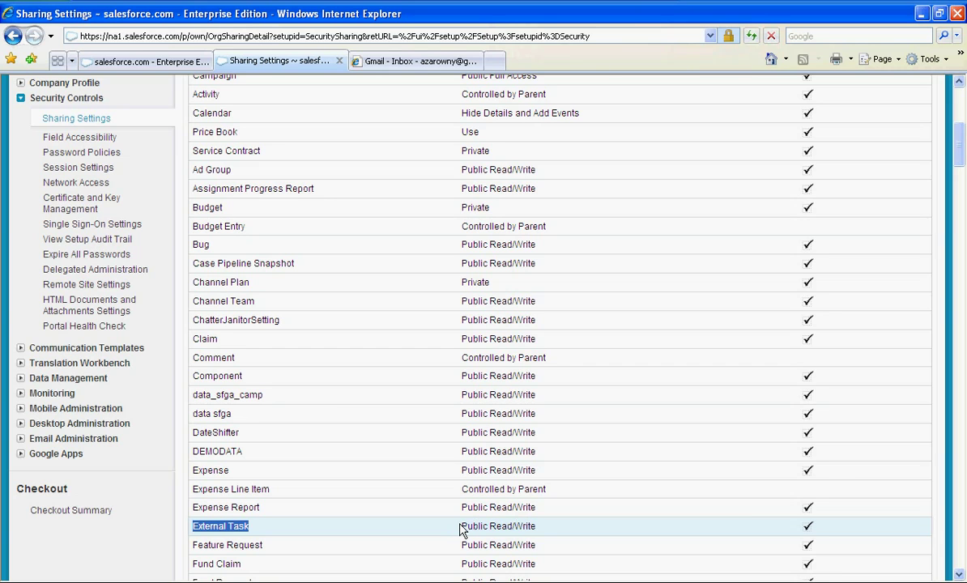
pyautogui.scroll(5, 459, 529)
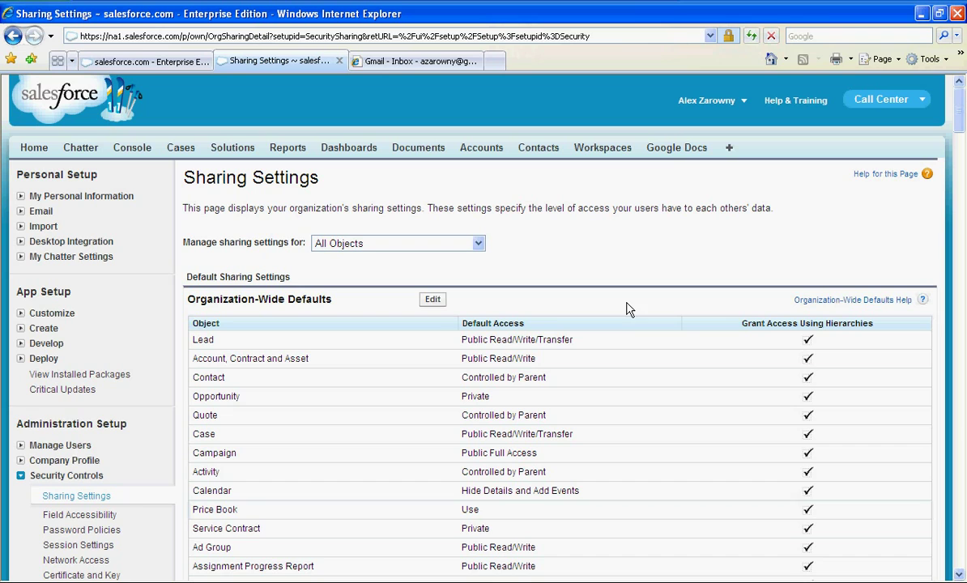
# - Open the Task Layout for editing from Activities > Task Page Layouts
pyautogui.click(27, 313)
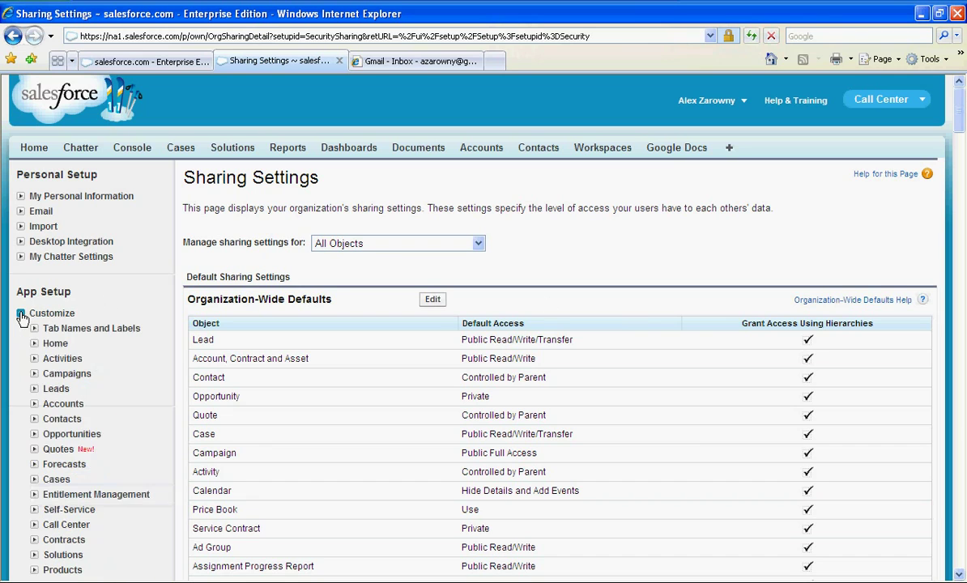
pyautogui.click(34, 358)
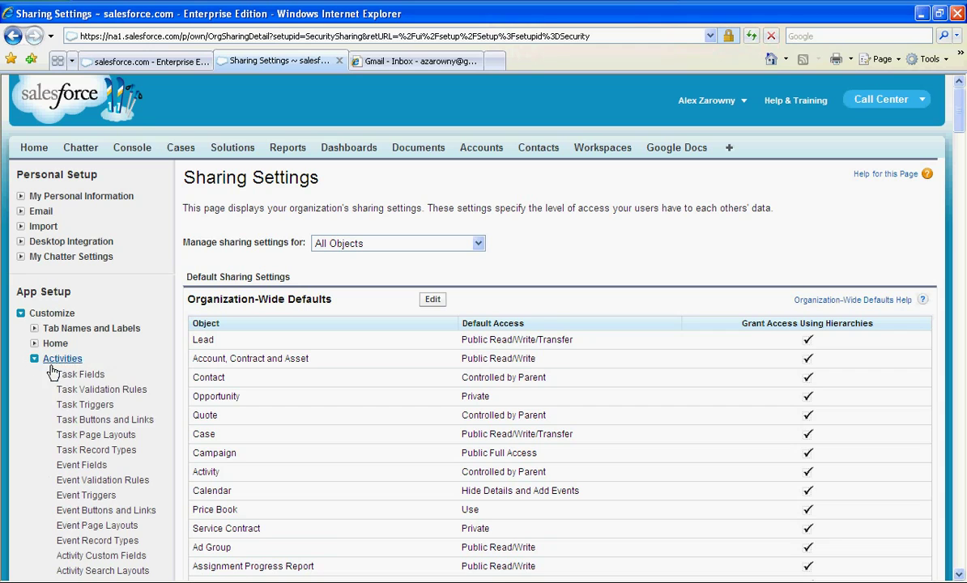
pyautogui.click(91, 436)
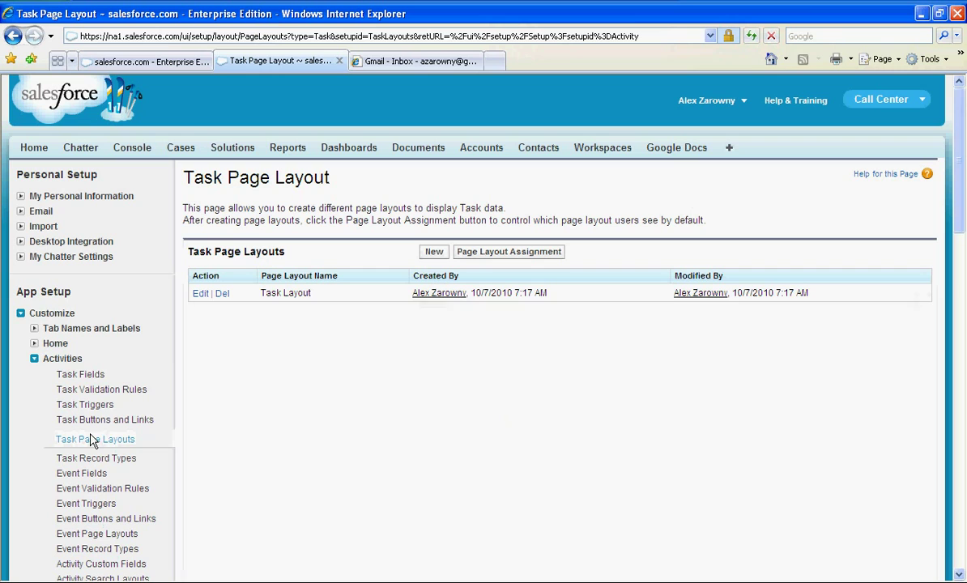
pyautogui.click(200, 294)
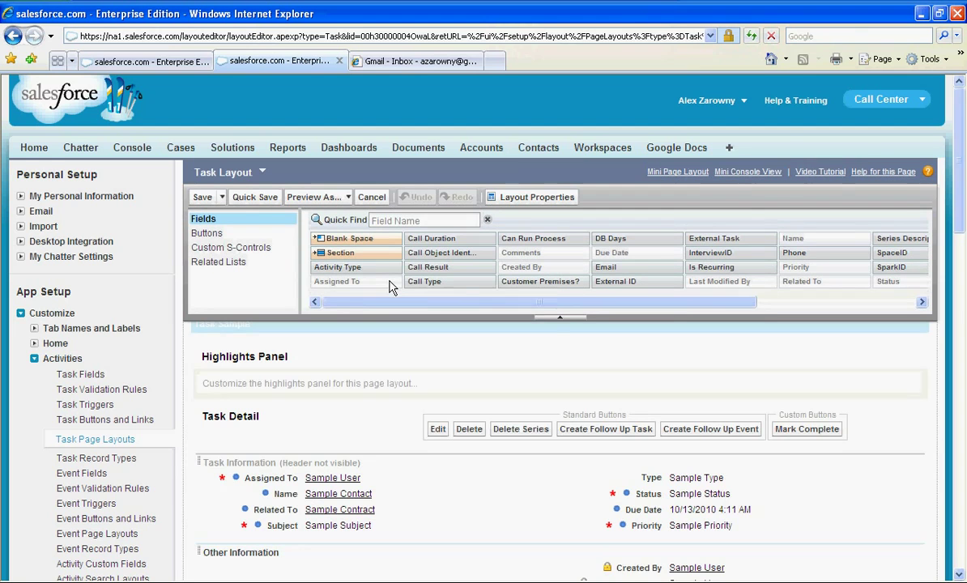
# - Add the External Task and Task Outcome fields to Other Information and save the layout
pyautogui.click(398, 221)
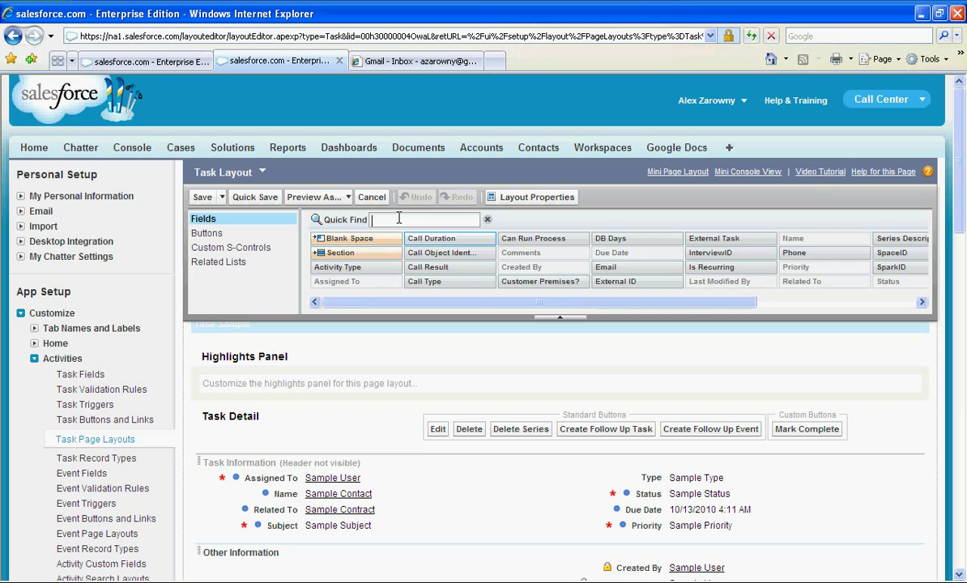
pyautogui.write('task')
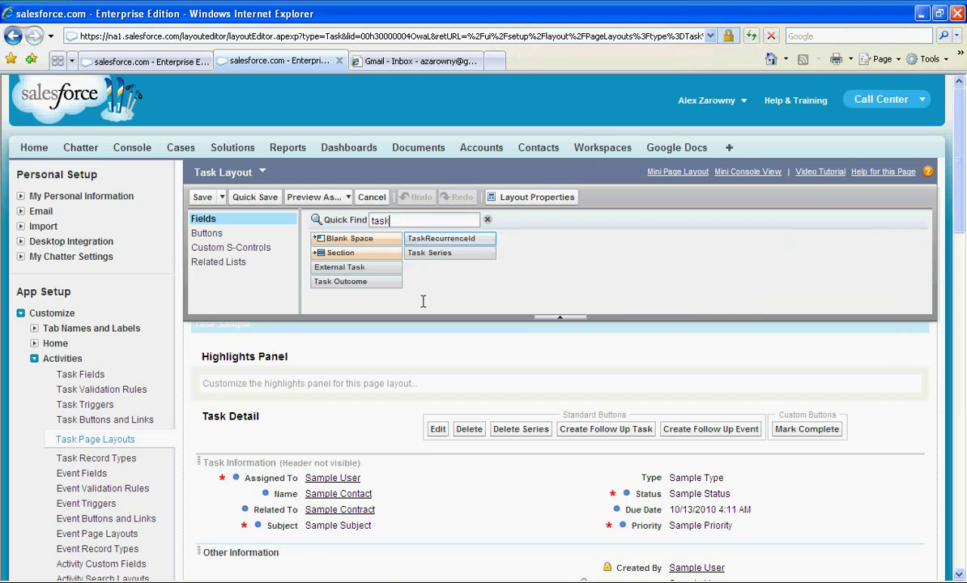
pyautogui.scroll(-3, 428, 356)
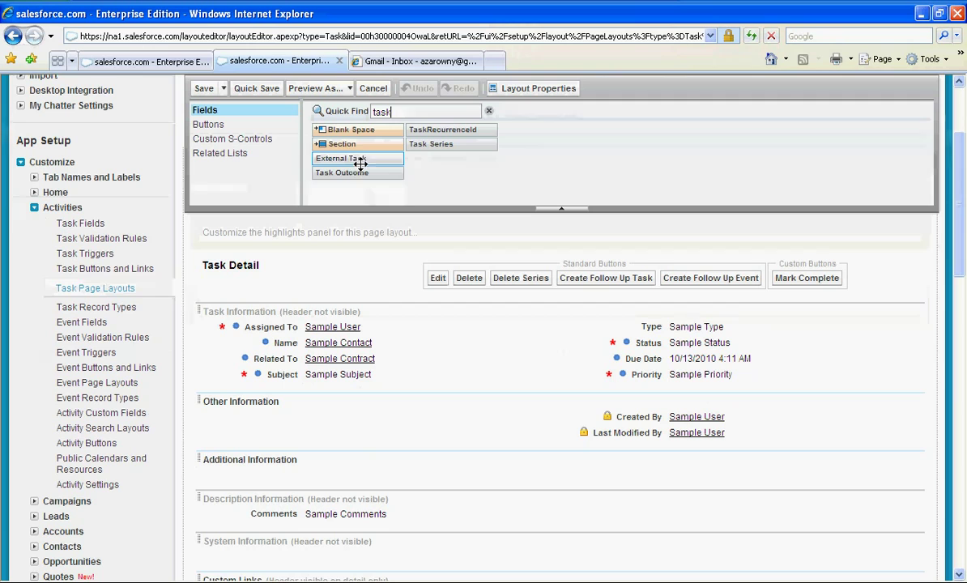
pyautogui.moveTo(379, 168); pyautogui.dragTo(336, 417)
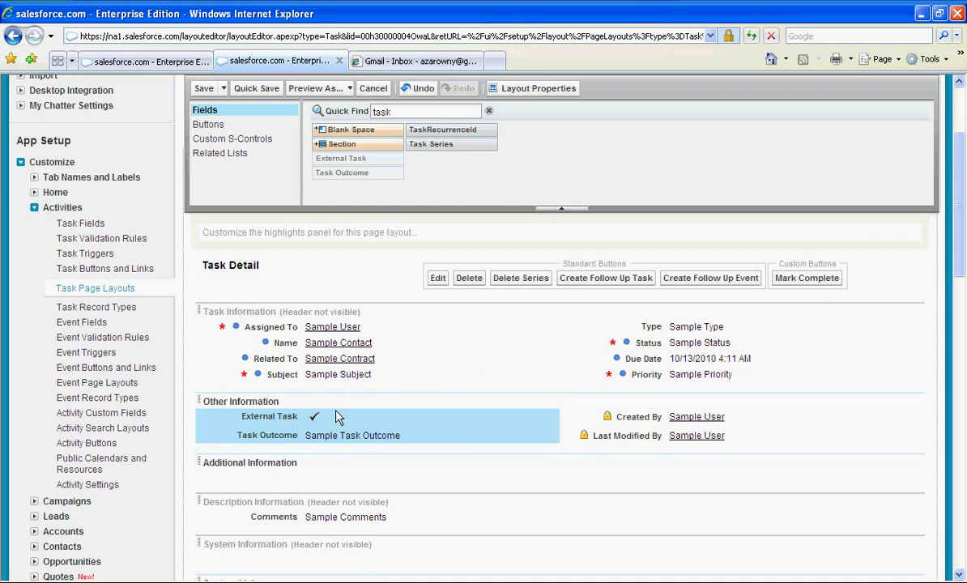
pyautogui.click(205, 90)
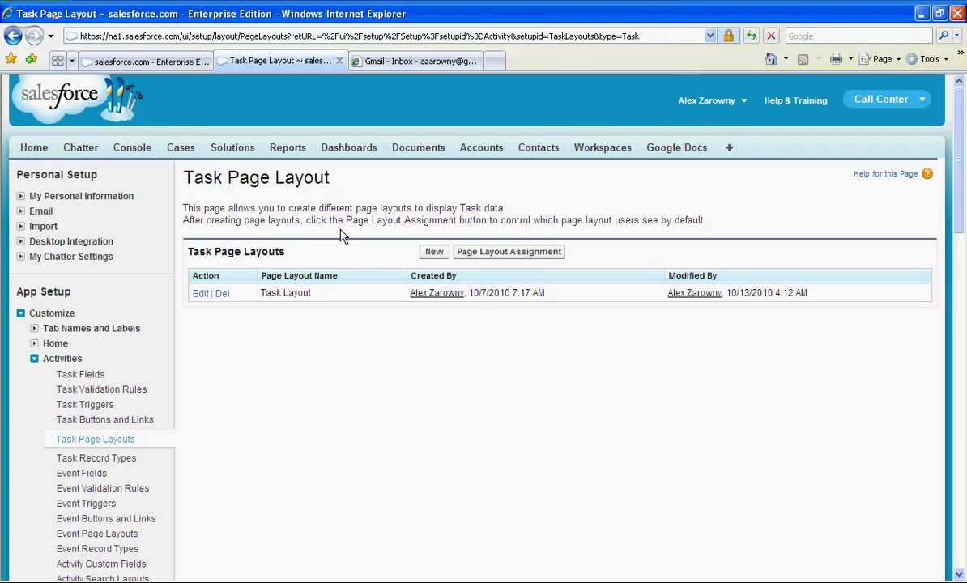
# - From Home, start a new task with the suggested contact as its Name
pyautogui.click(34, 154)
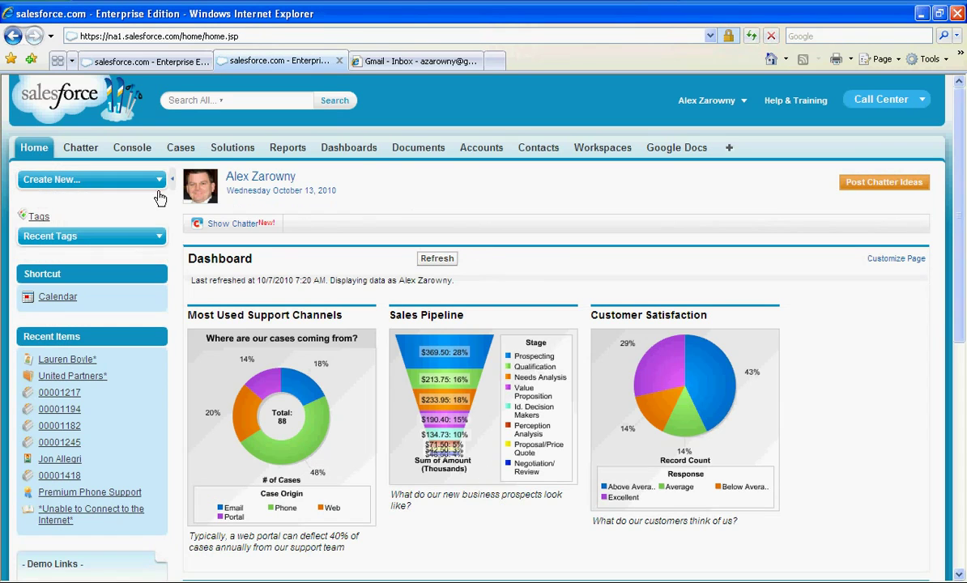
pyautogui.click(158, 179)
pyautogui.click(123, 222)
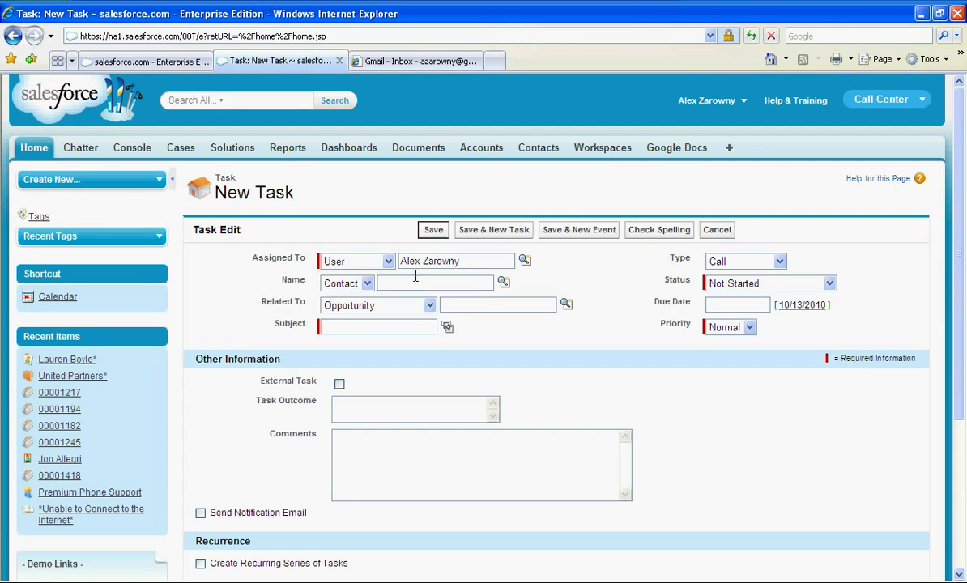
pyautogui.write('la')
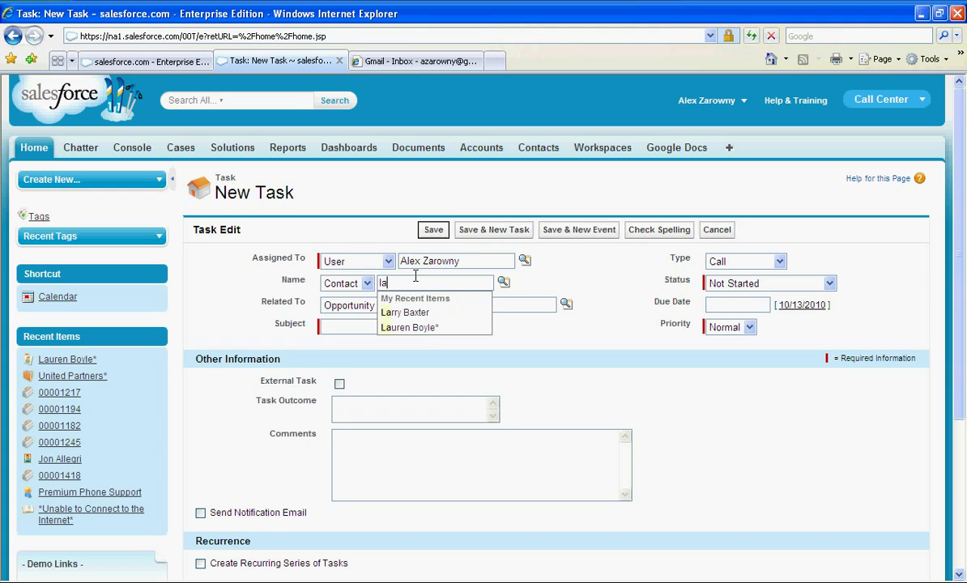
pyautogui.click(415, 329)
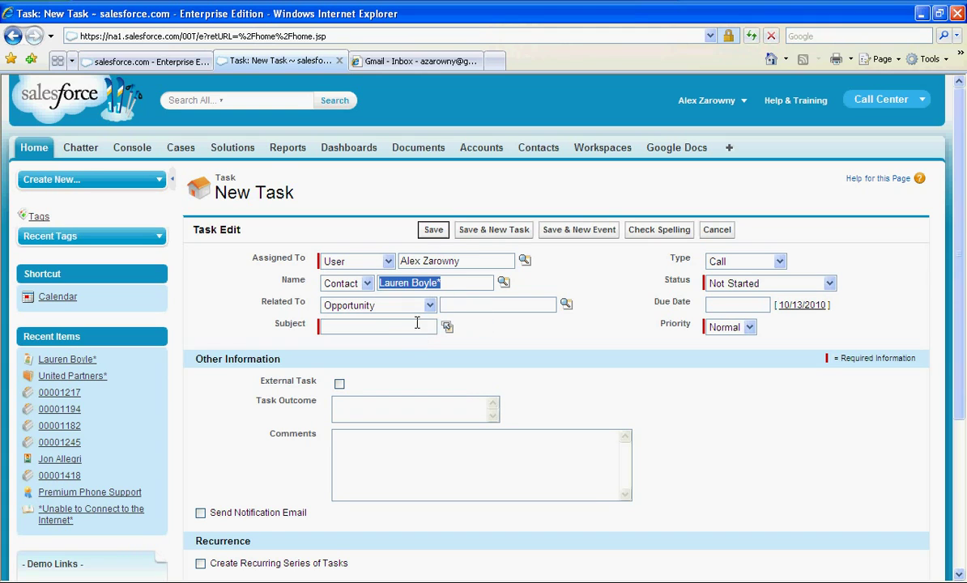
# - Give the task subject 'Pick Up Items', mark it External Task, save, and open the contact
pyautogui.click(403, 330)
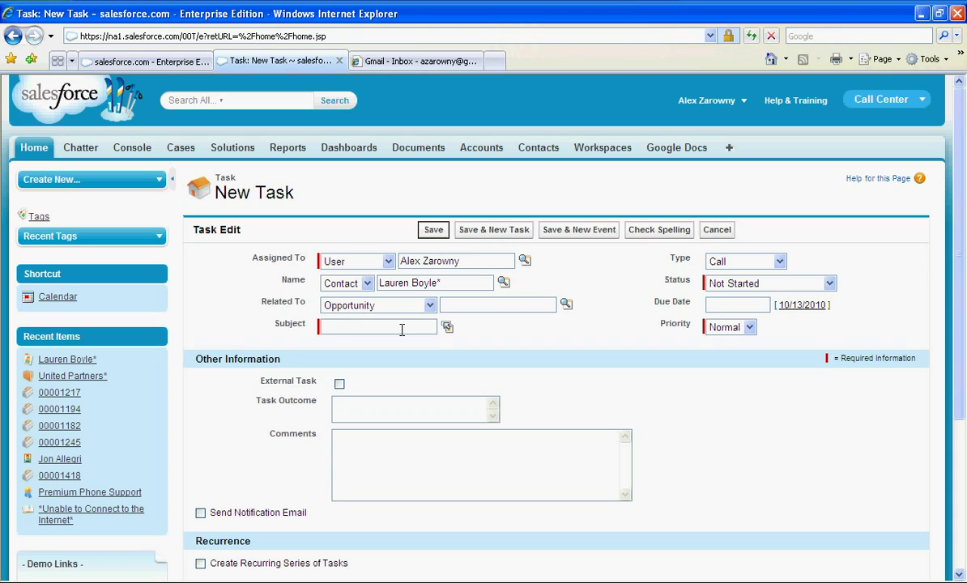
pyautogui.write('Pick Up Items')
pyautogui.click(340, 383)
pyautogui.click(435, 232)
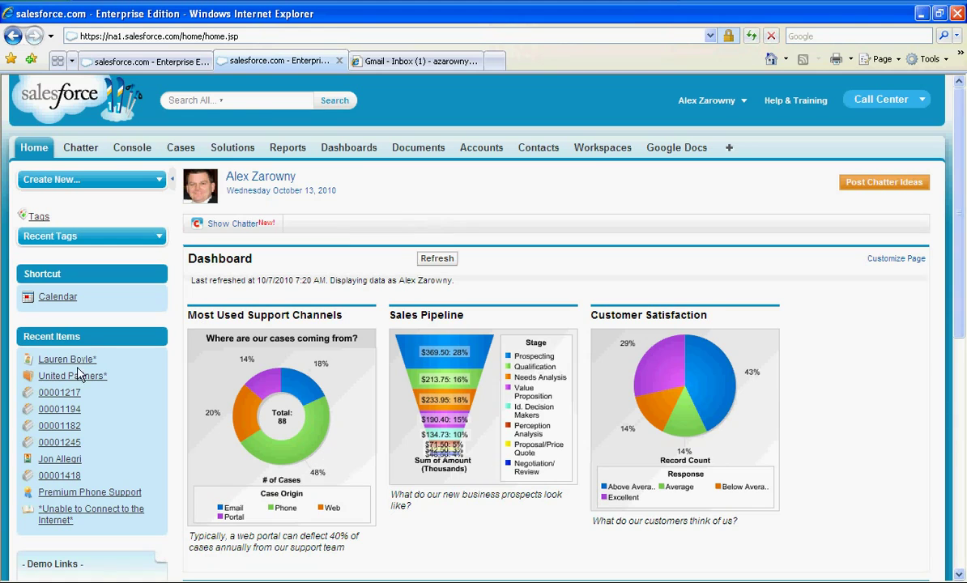
pyautogui.click(77, 366)
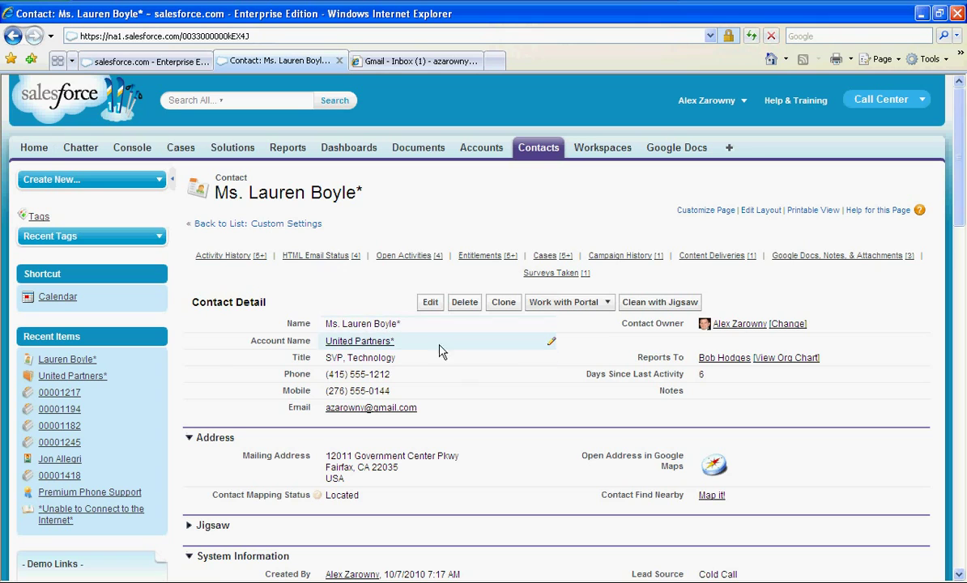
pyautogui.moveTo(387, 254)
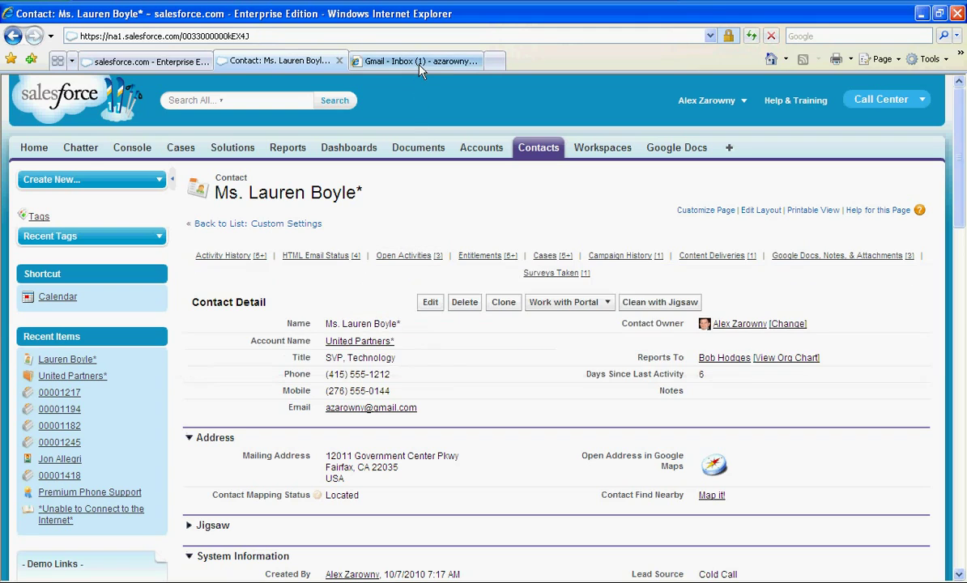
# - In Gmail, open the Pick Up Items notification and follow its task site link
pyautogui.click(390, 60)
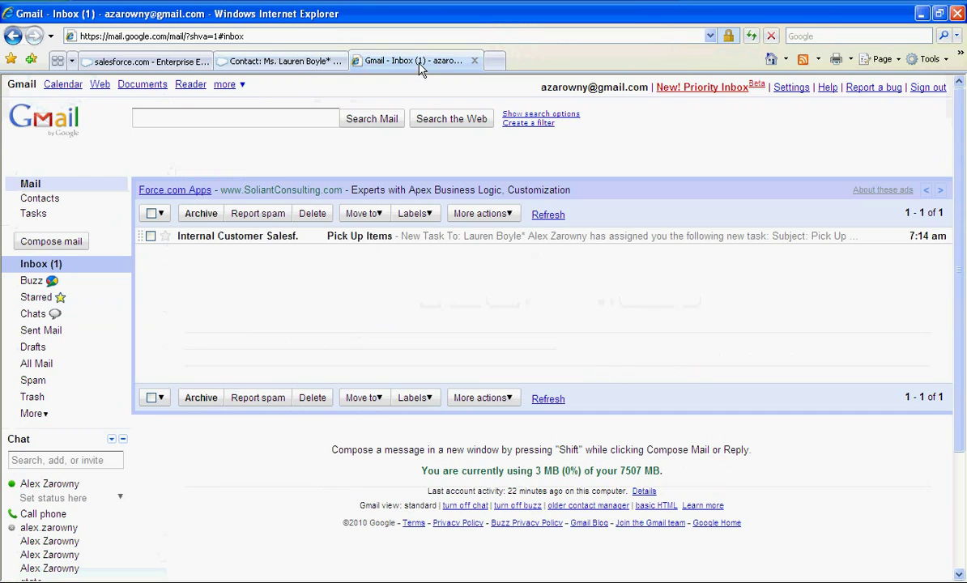
pyautogui.click(240, 237)
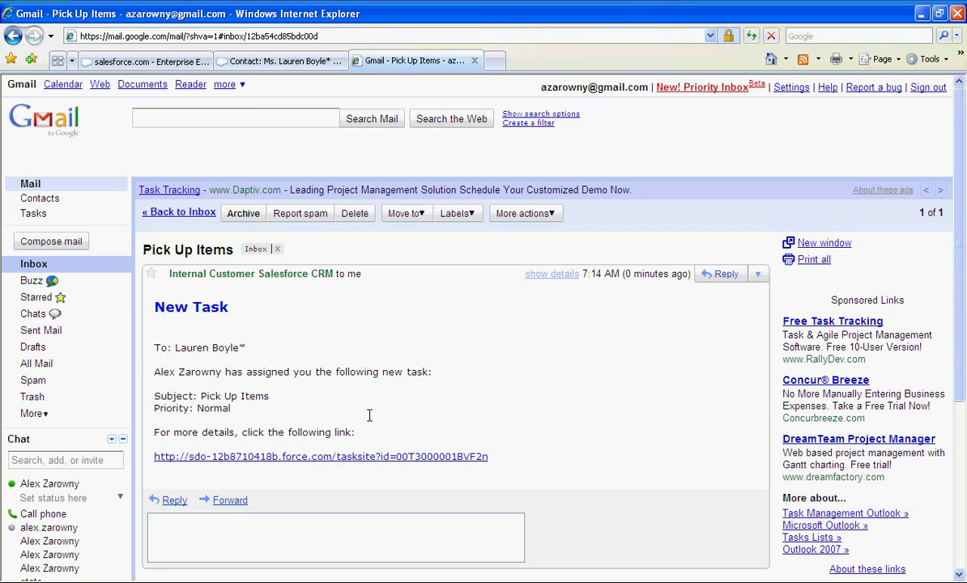
pyautogui.click(388, 458)
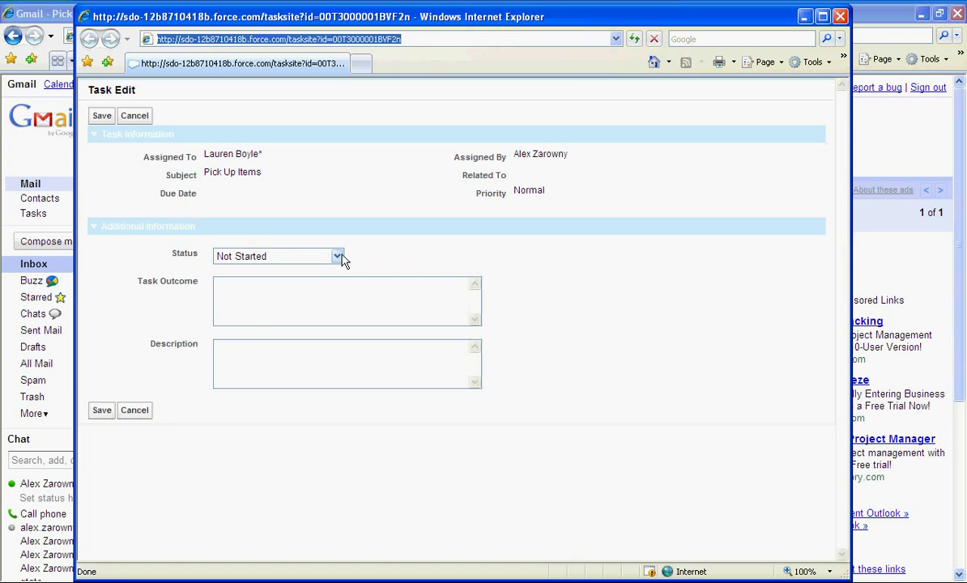
# - Save Pick Up Items as Completed with outcome 'Picked up items' and description 'At the depot', then close the site
pyautogui.click(338, 257)
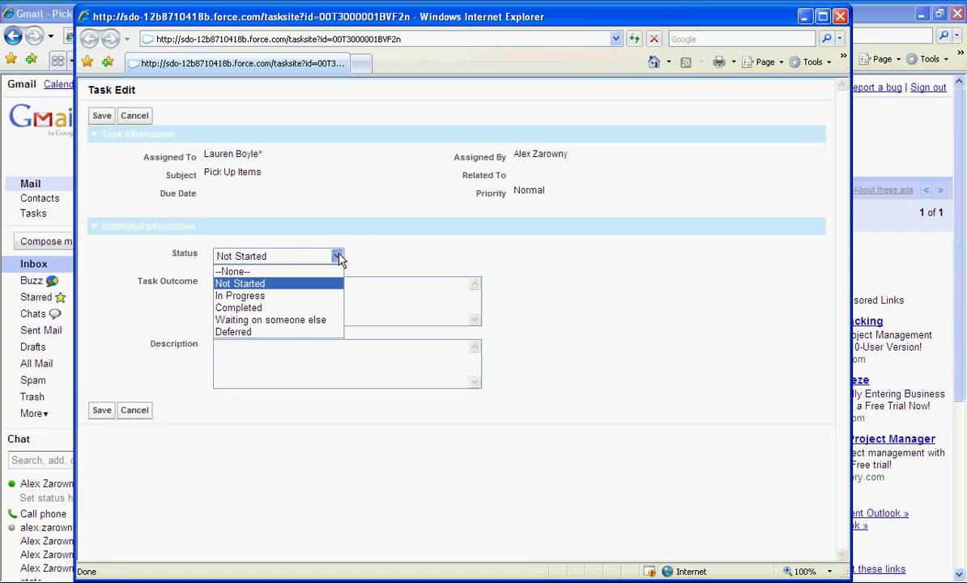
pyautogui.click(313, 309)
pyautogui.click(266, 290)
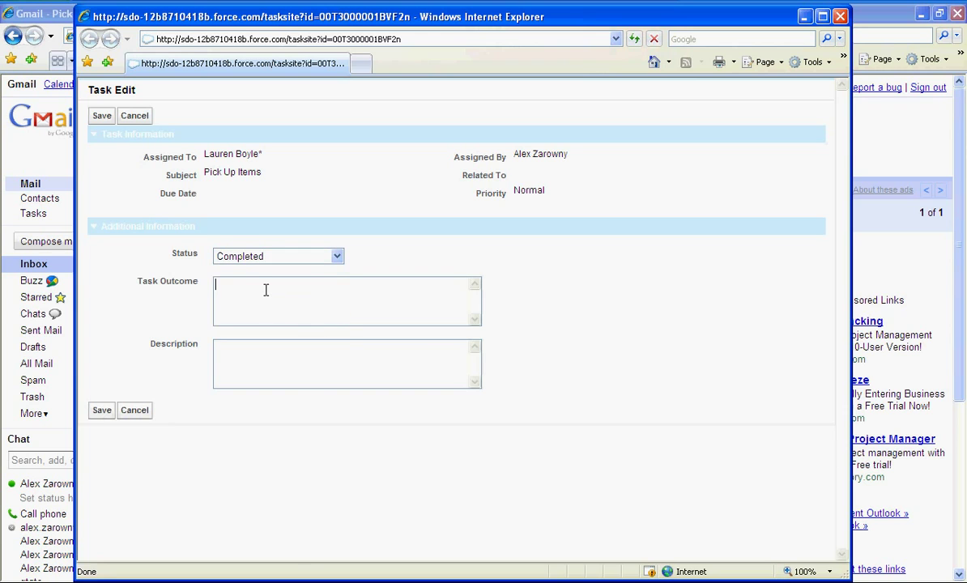
pyautogui.write('Picked up items')
pyautogui.click(233, 371)
pyautogui.write('At the dpote')
pyautogui.click(102, 412)
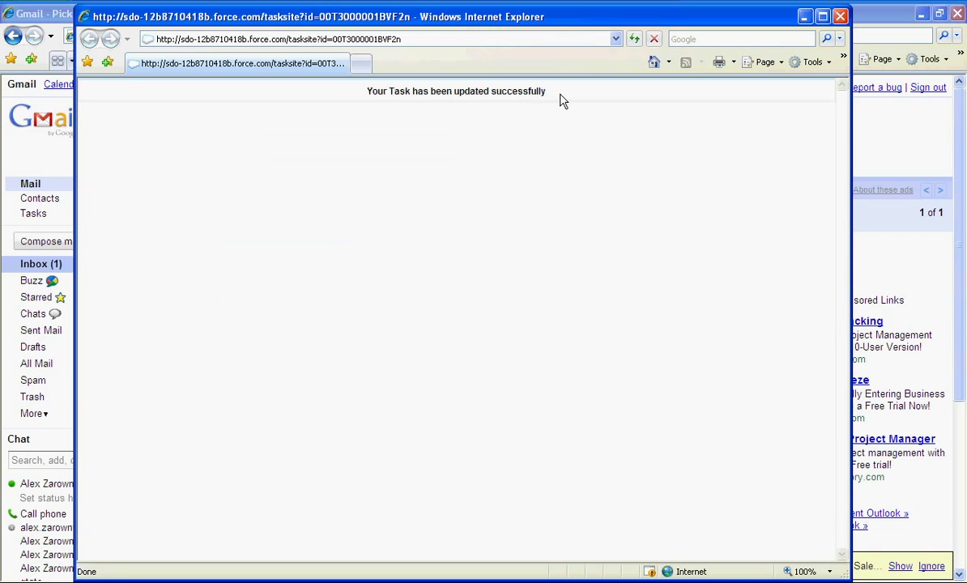
pyautogui.click(842, 17)
pyautogui.click(272, 59)
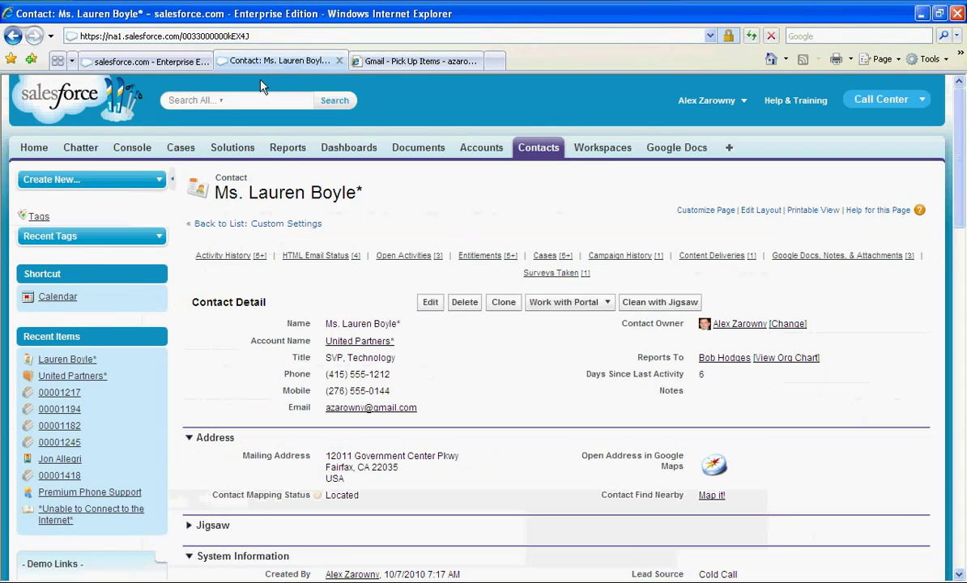
# - Reload the contact and open Pick Up Items from Activity History to verify its Completed status
pyautogui.click(752, 37)
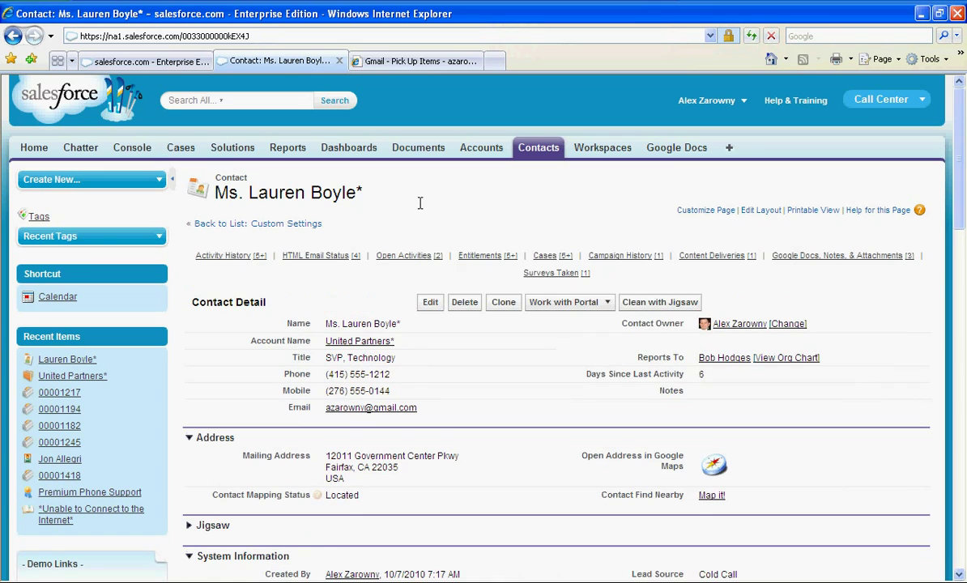
pyautogui.moveTo(409, 259)
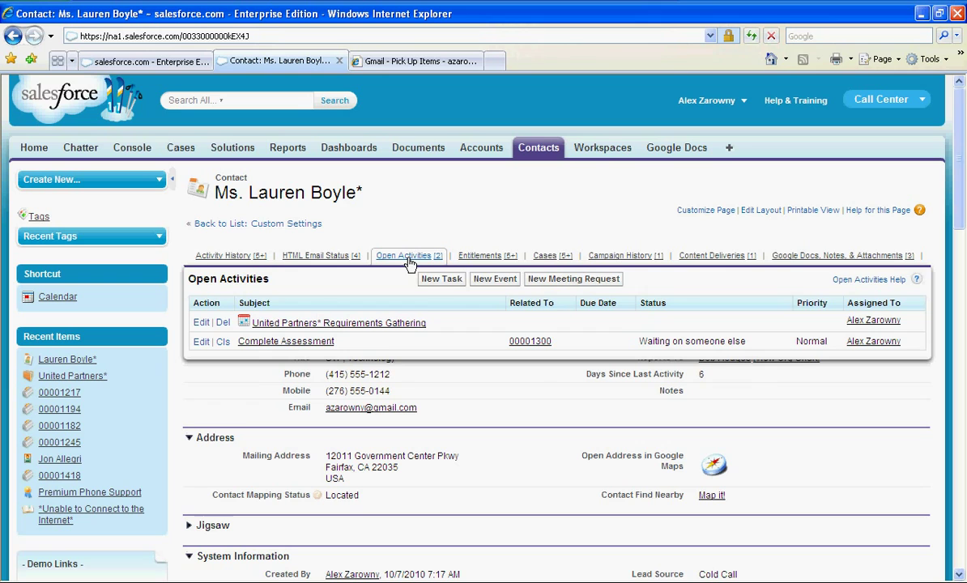
pyautogui.moveTo(227, 257)
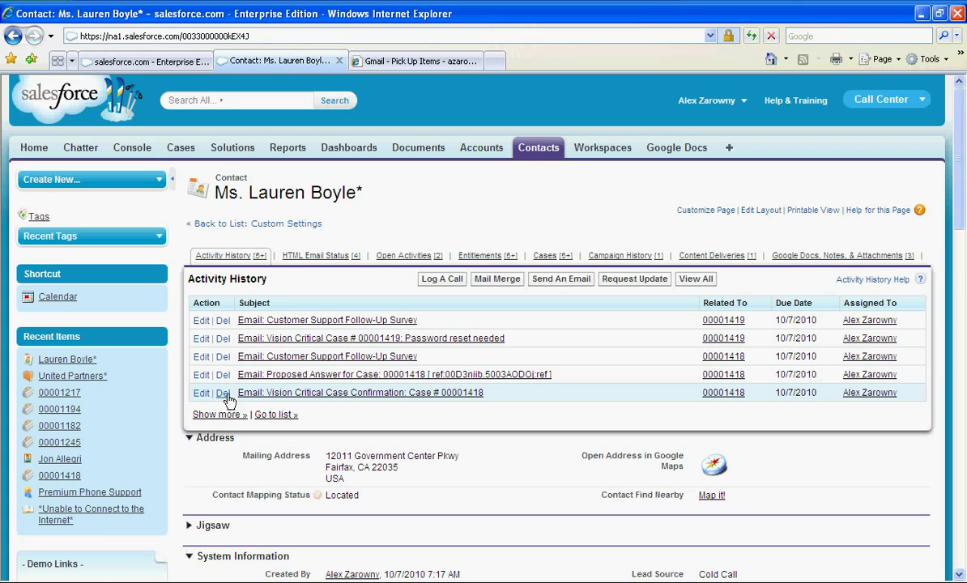
pyautogui.click(277, 415)
pyautogui.click(263, 443)
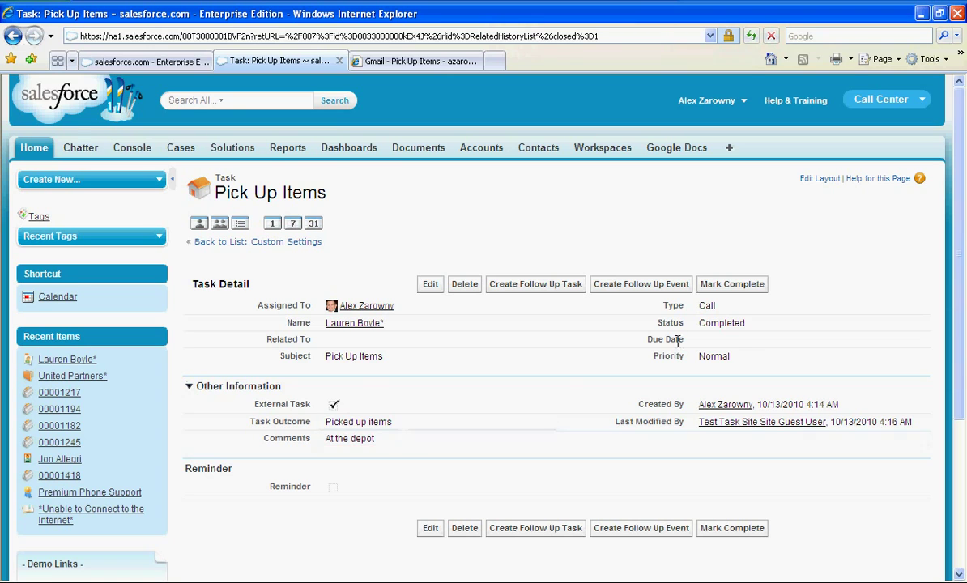
pyautogui.moveTo(776, 328); pyautogui.dragTo(699, 324)
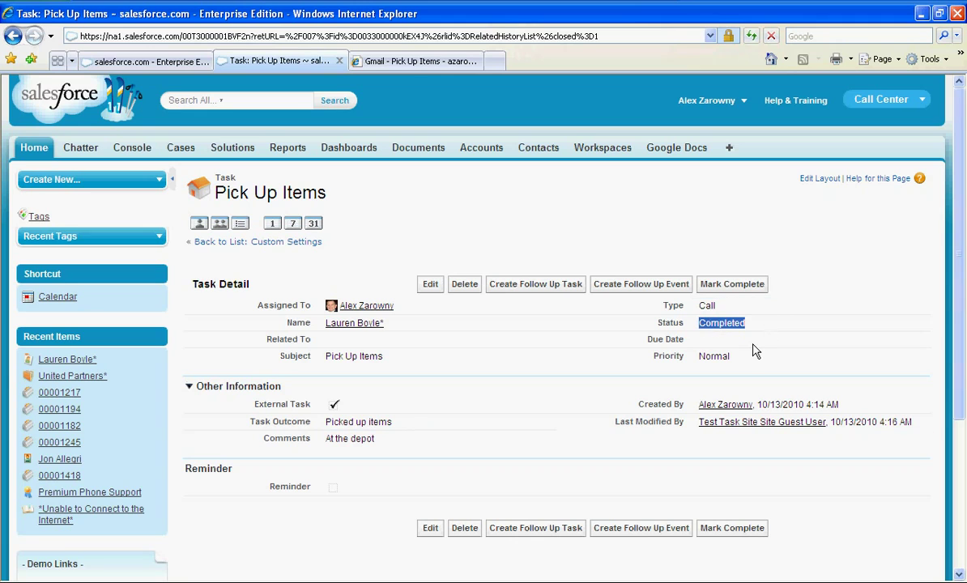
pyautogui.click(753, 348)
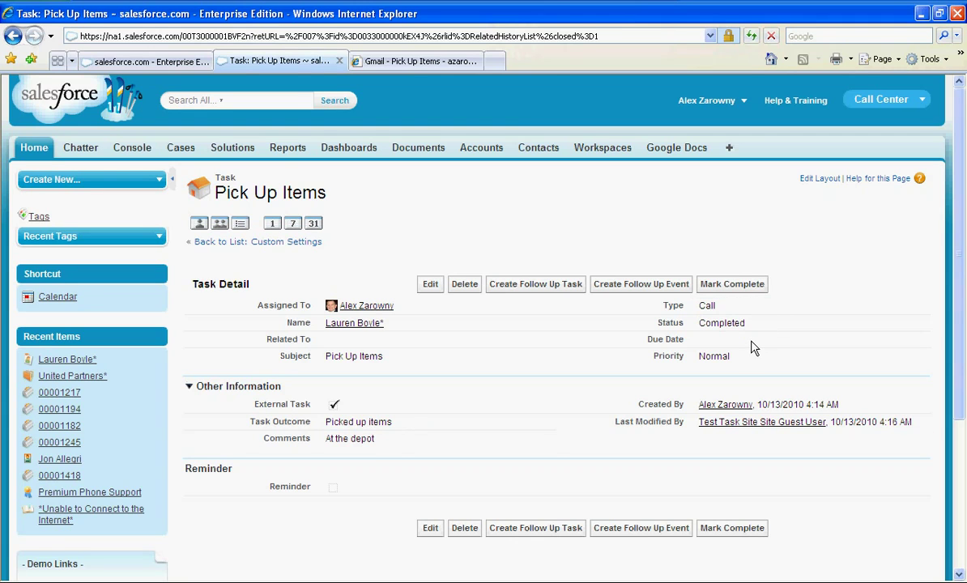